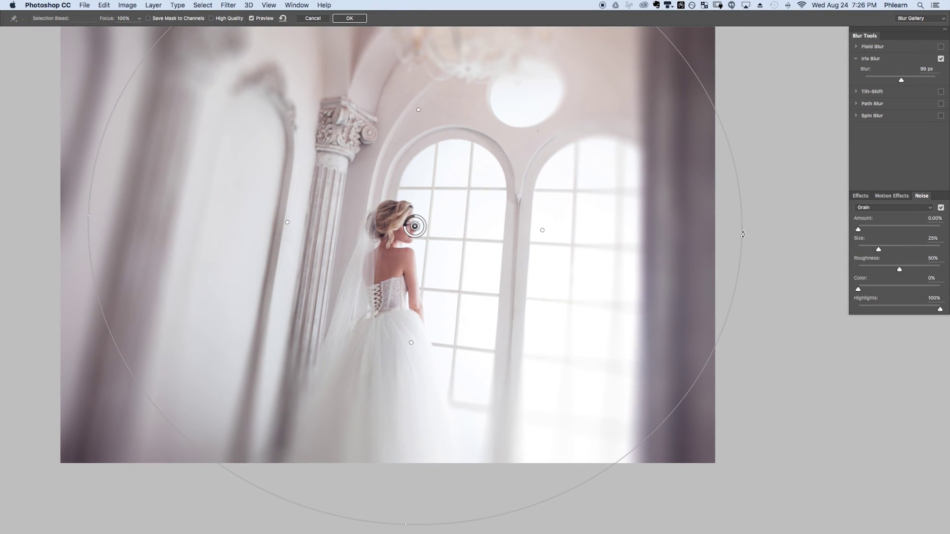
pyautogui.moveTo(742, 234); pyautogui.dragTo(842, 229)
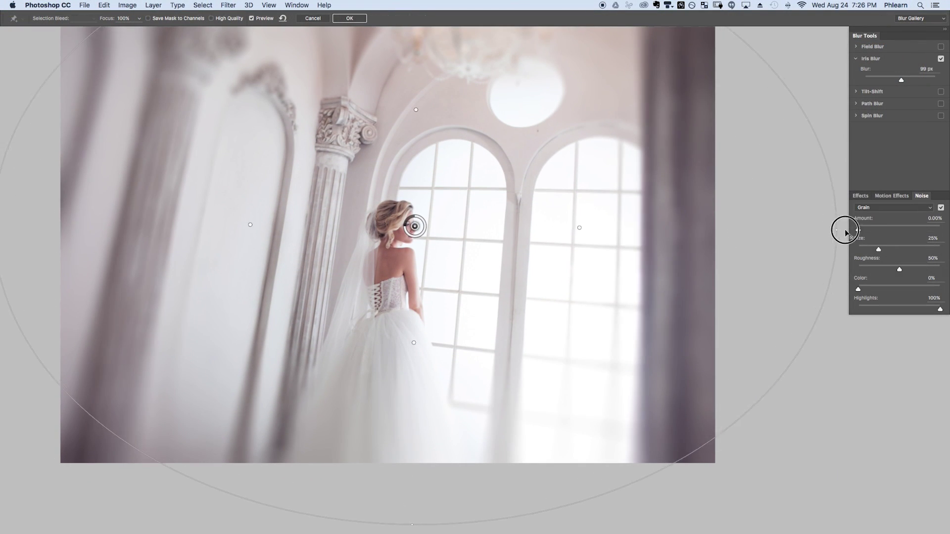
pyautogui.press('super+minus')
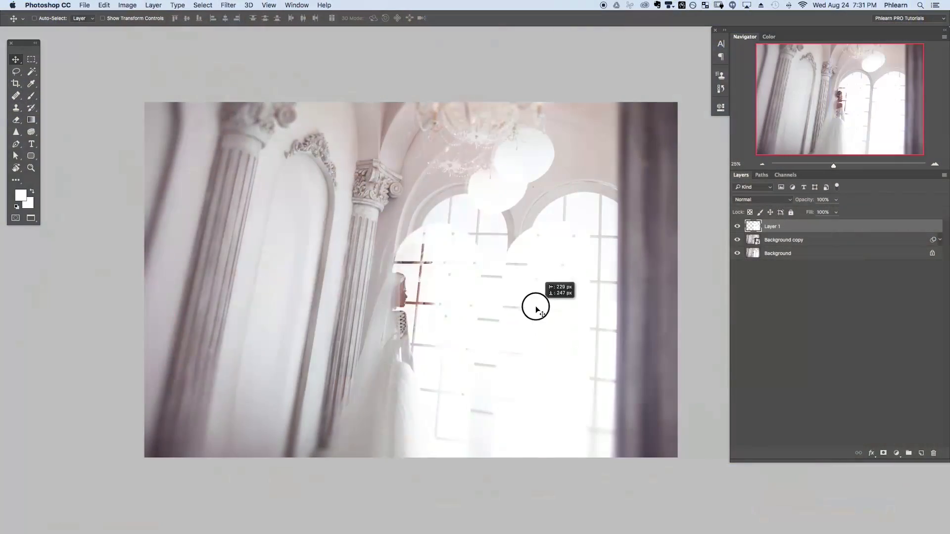
pyautogui.moveTo(535, 309); pyautogui.dragTo(351, 187)
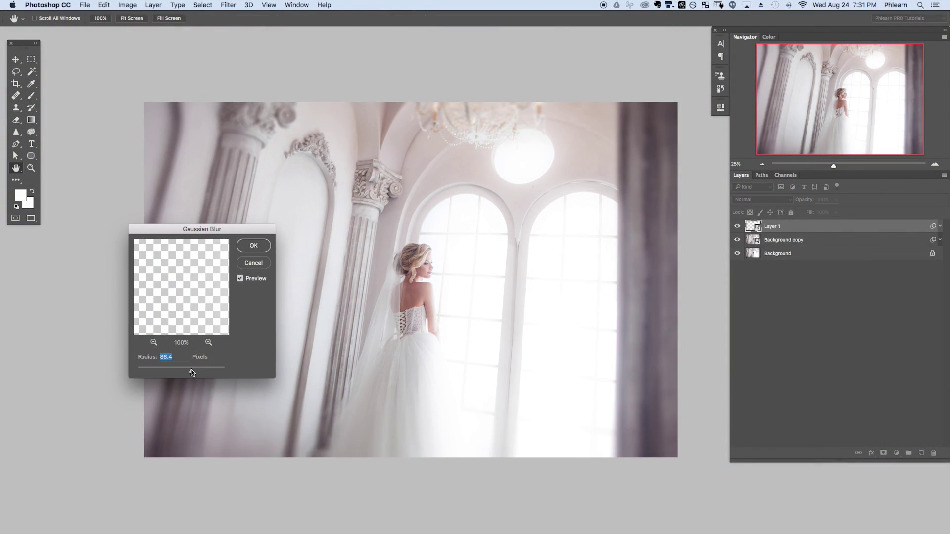
pyautogui.moveTo(192, 373)
pyautogui.mouseDown()
pyautogui.moveTo(157, 372)
pyautogui.moveTo(196, 372)
pyautogui.mouseUp()
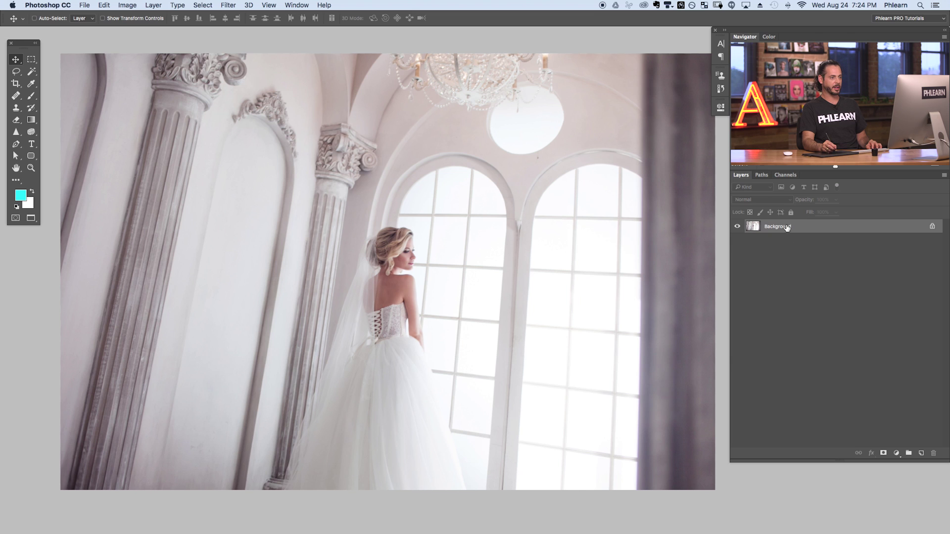
# Duplicate the Background layer and convert the copy to a smart object
pyautogui.moveTo(790, 227); pyautogui.dragTo(916, 451)
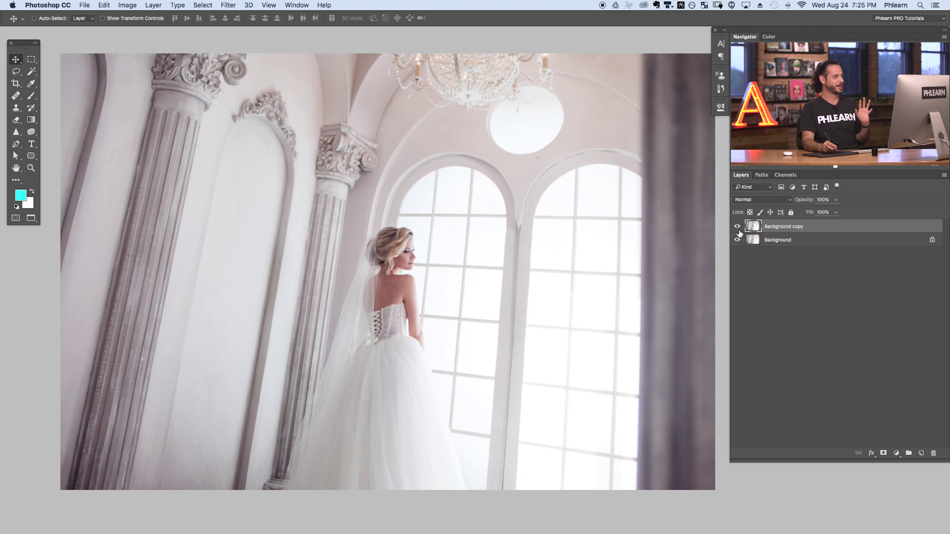
pyautogui.rightClick(820, 229)
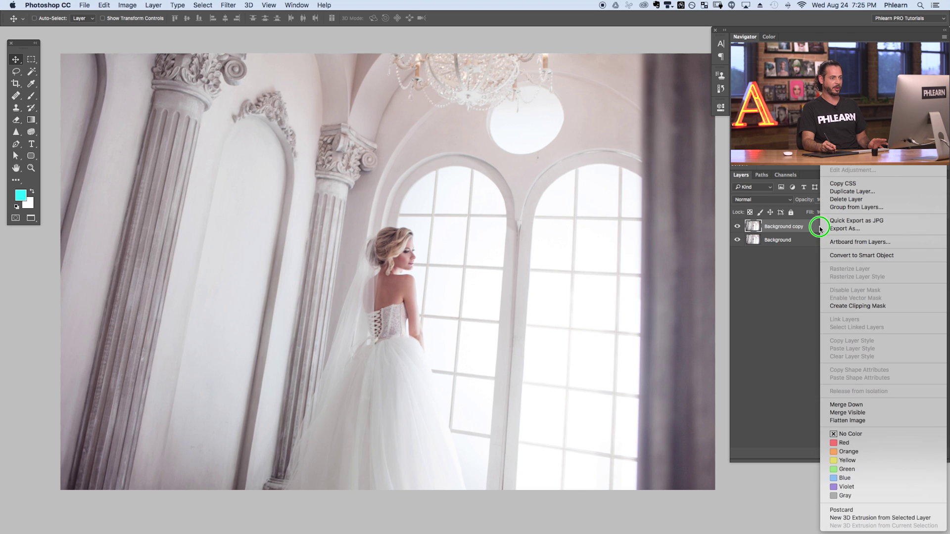
pyautogui.click(863, 256)
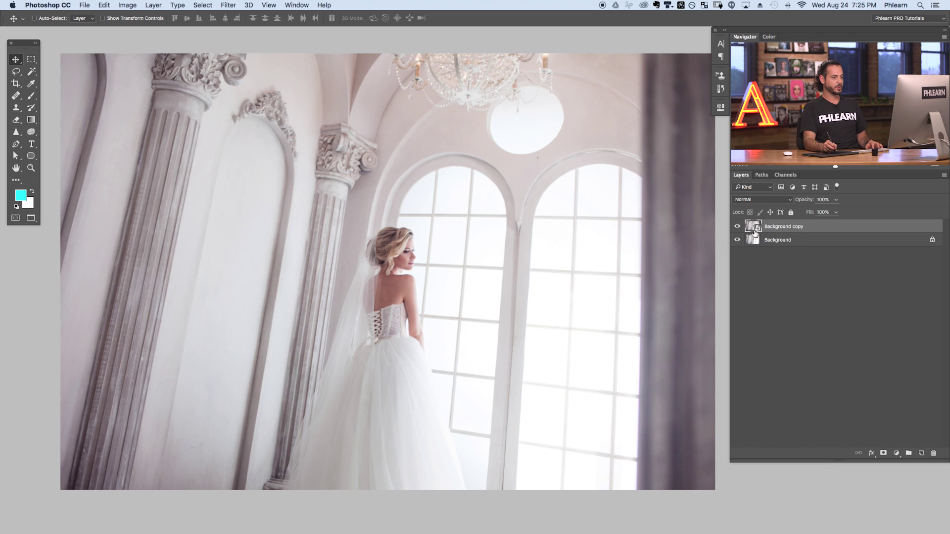
# Start an Iris Blur on the Background copy layer and centre its pin on the bride's face
pyautogui.click(229, 6)
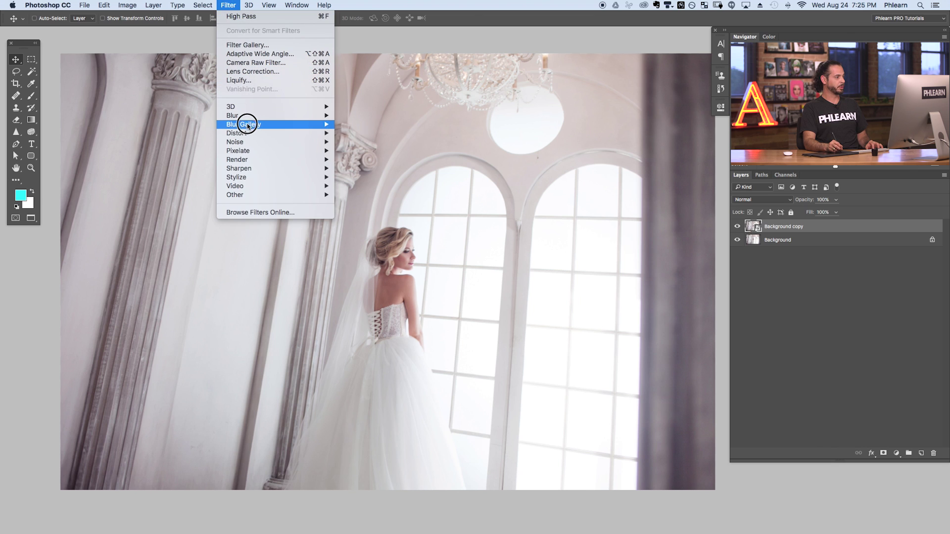
pyautogui.moveTo(246, 124)
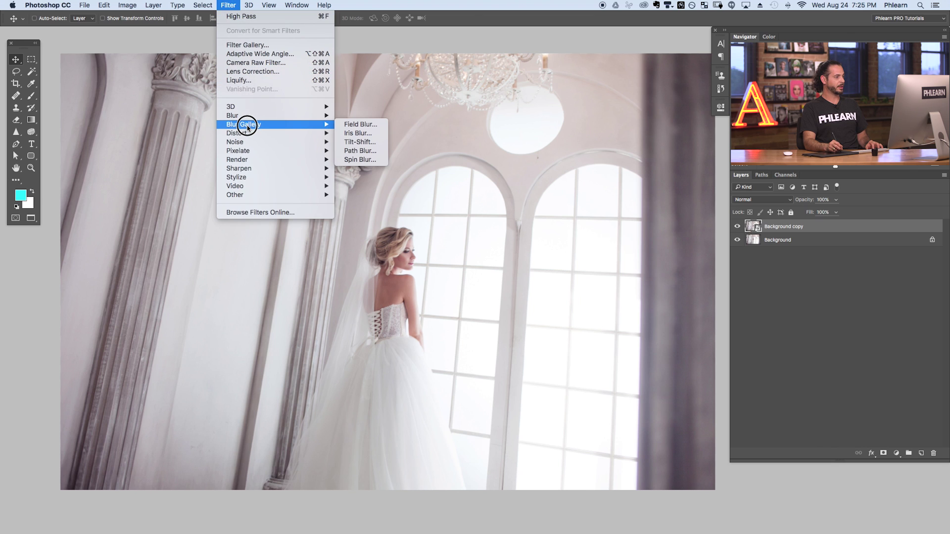
pyautogui.click(357, 125)
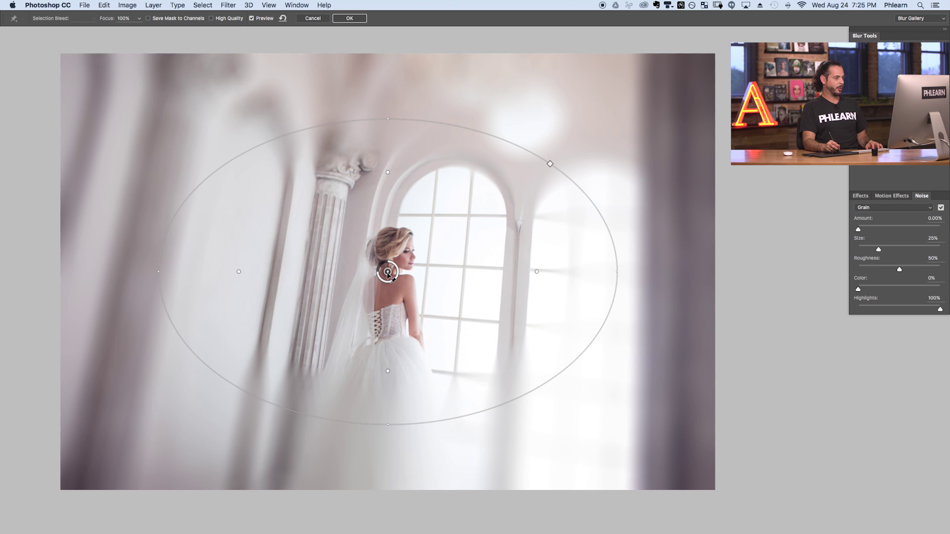
pyautogui.moveTo(389, 273); pyautogui.dragTo(416, 254)
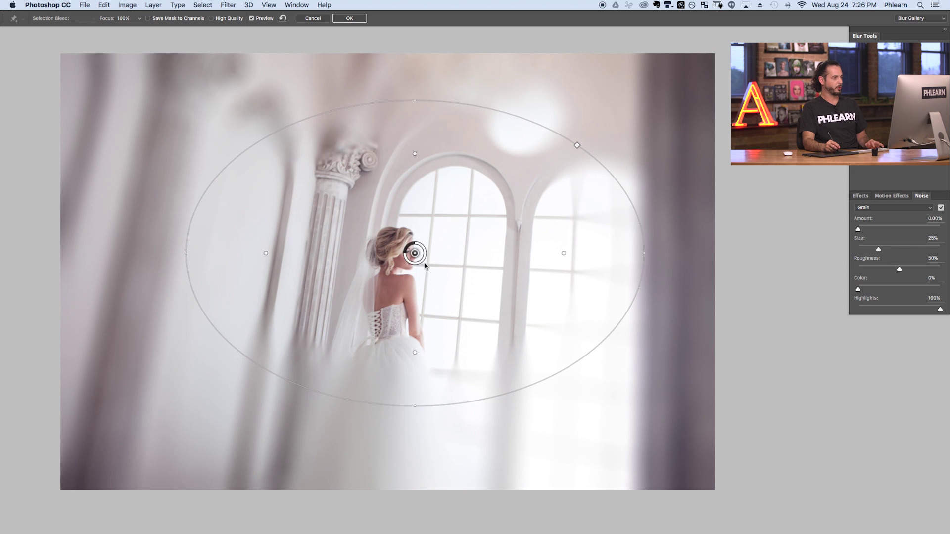
# Reshape the iris blur, adjusting its inner sharp area and extending the ellipse beyond the photo's side and bottom edges
pyautogui.moveTo(564, 254); pyautogui.dragTo(505, 245)
pyautogui.moveTo(643, 253); pyautogui.dragTo(741, 250)
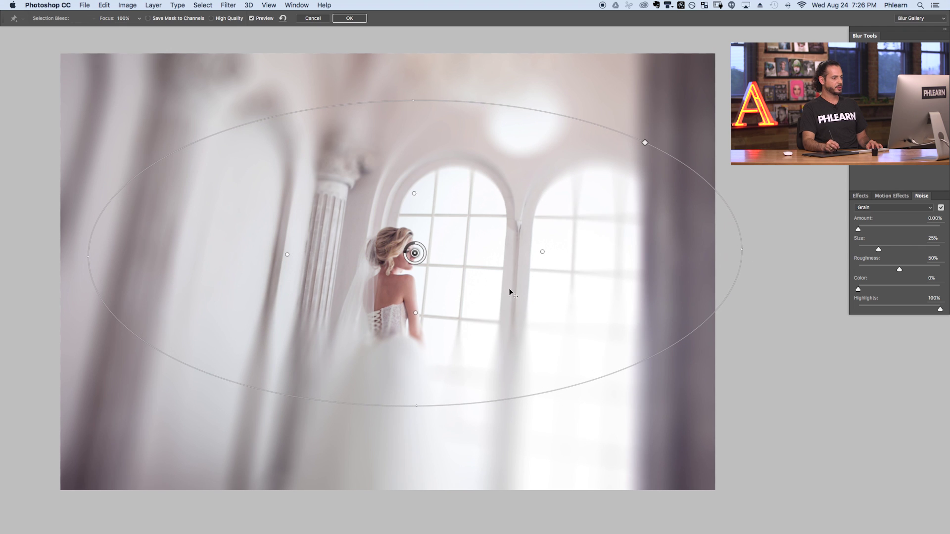
pyautogui.moveTo(420, 406); pyautogui.dragTo(405, 524)
pyautogui.moveTo(742, 234); pyautogui.dragTo(865, 226)
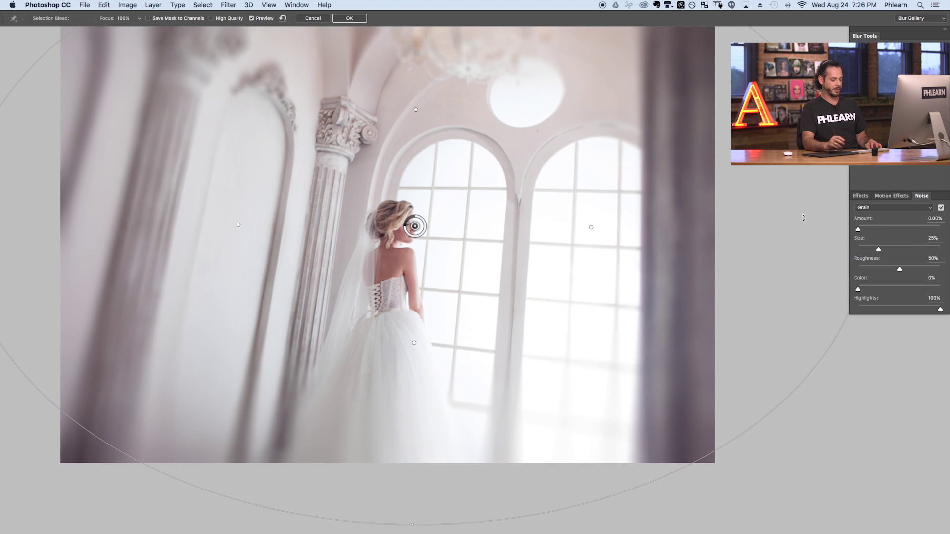
# Enlarge the iris blur ellipse so it surrounds the whole photo, and make its outline more rectangular
pyautogui.scroll(3, 446, 240)
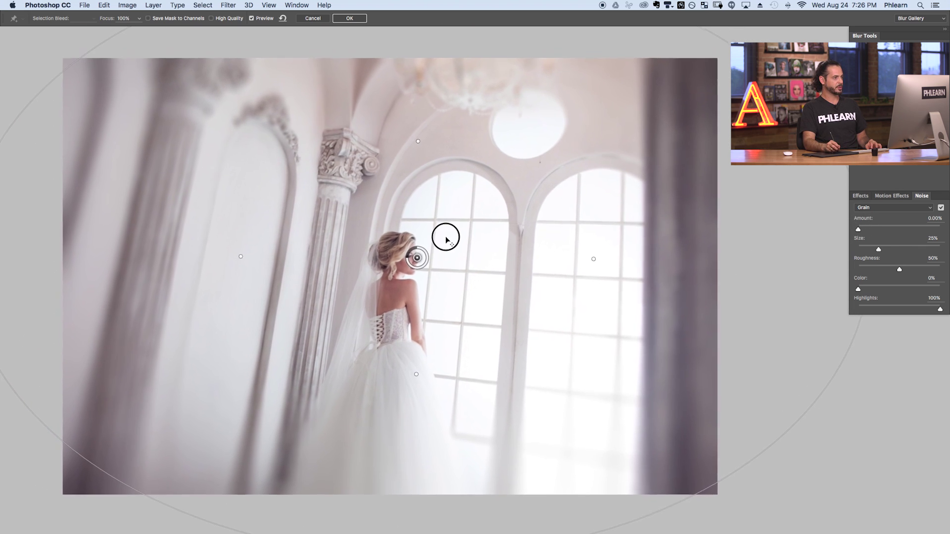
pyautogui.scroll(-2, 466, 219)
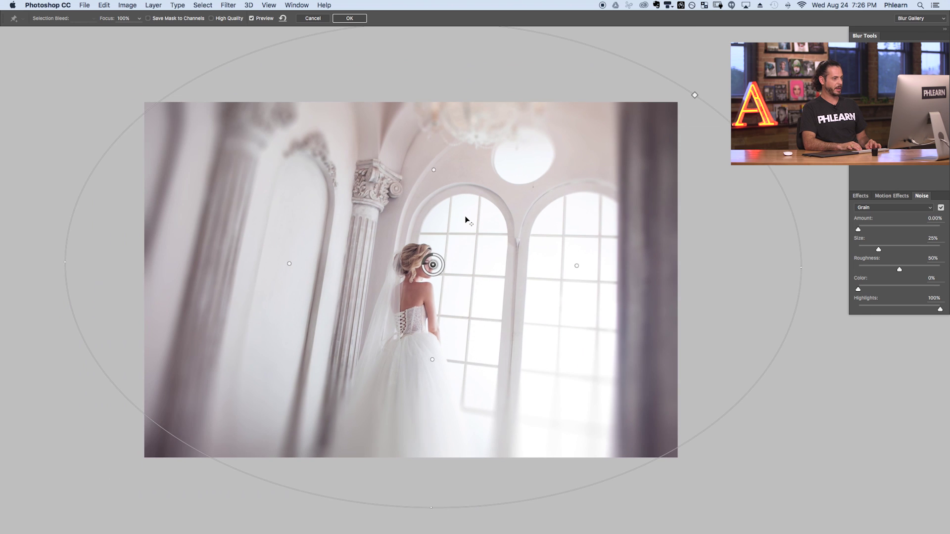
pyautogui.scroll(2, 465, 217)
pyautogui.scroll(-2, 465, 216)
pyautogui.scroll(-1, 465, 220)
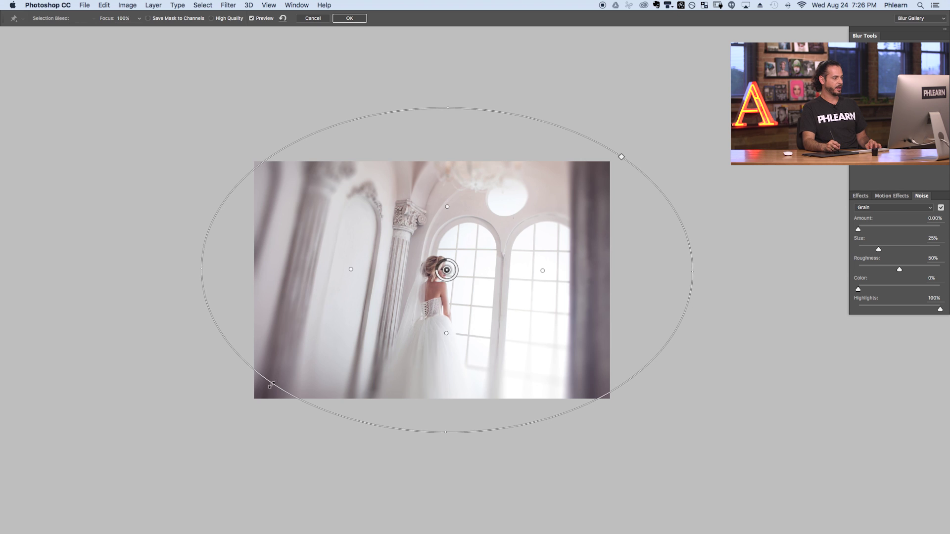
pyautogui.moveTo(263, 386); pyautogui.dragTo(250, 402)
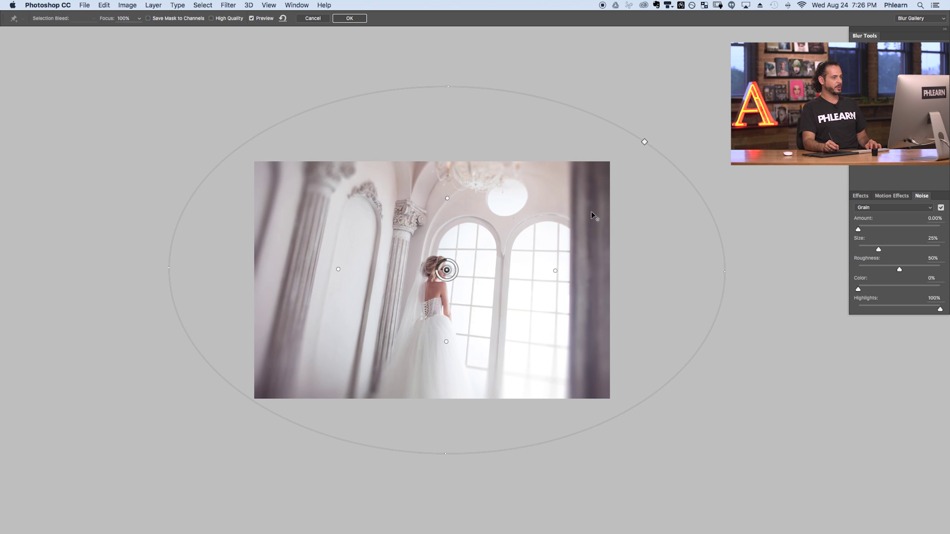
pyautogui.moveTo(644, 143); pyautogui.dragTo(674, 126)
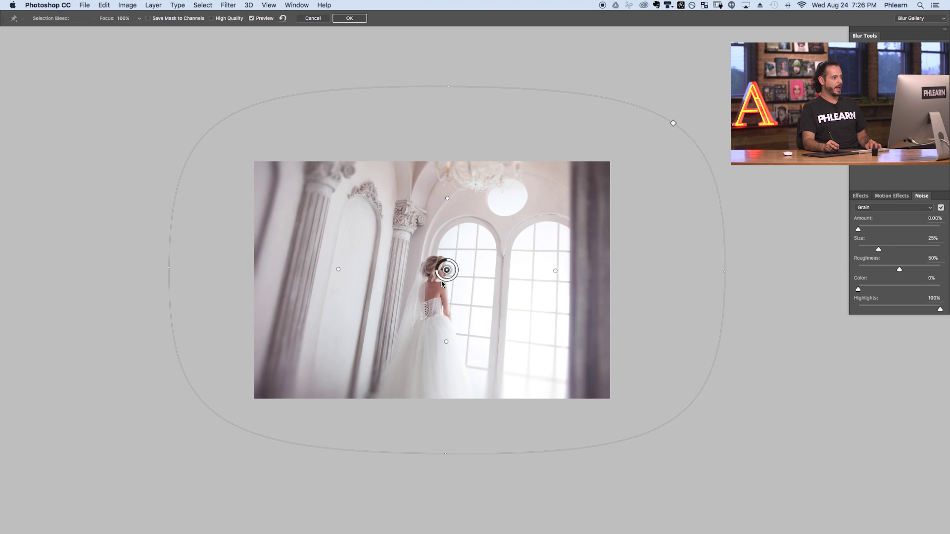
# Fine-tune the blur strength on the iris pin's ring and apply the Iris Blur to the Background copy
pyautogui.moveTo(439, 271)
pyautogui.mouseDown()
pyautogui.moveTo(459, 268)
pyautogui.moveTo(450, 265)
pyautogui.moveTo(455, 278)
pyautogui.moveTo(445, 276)
pyautogui.moveTo(438, 265)
pyautogui.moveTo(448, 261)
pyautogui.moveTo(443, 279)
pyautogui.moveTo(436, 273)
pyautogui.mouseUp()
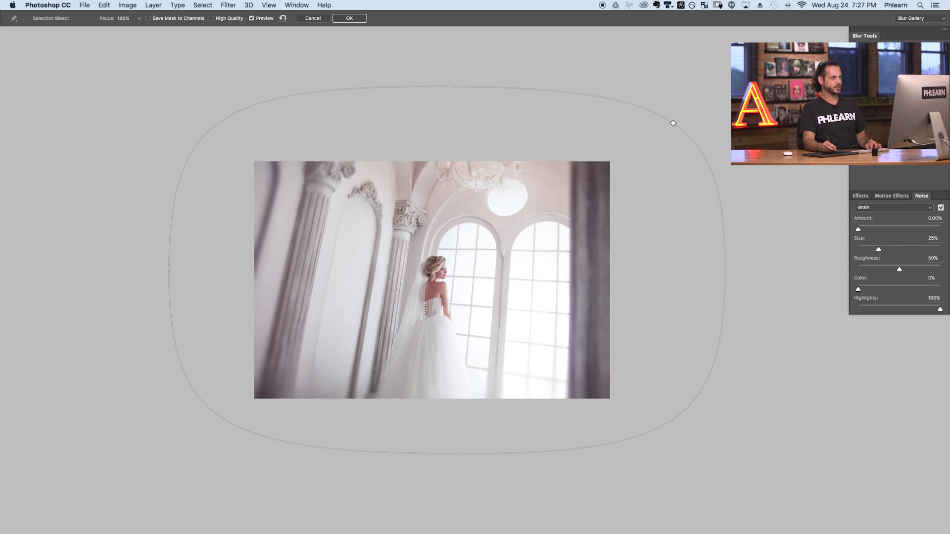
pyautogui.press('super+plus')
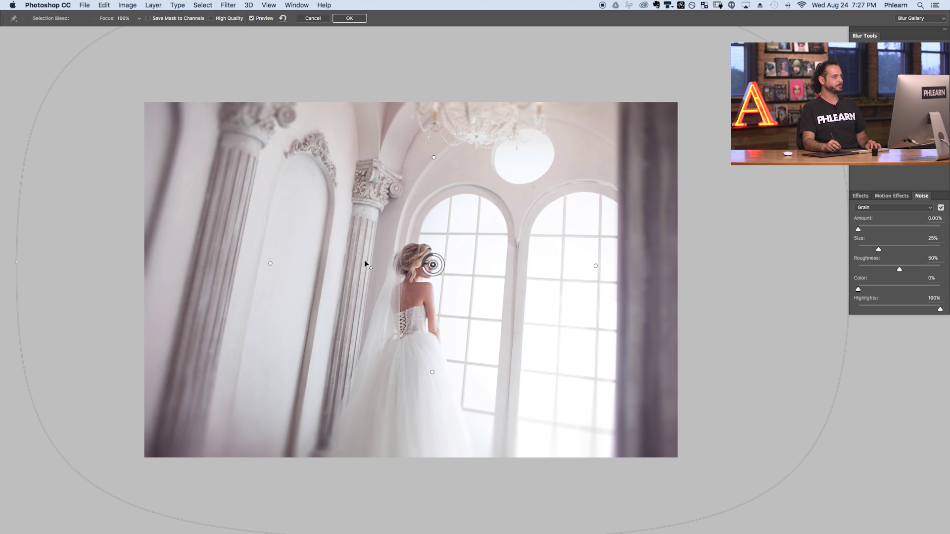
pyautogui.click(353, 19)
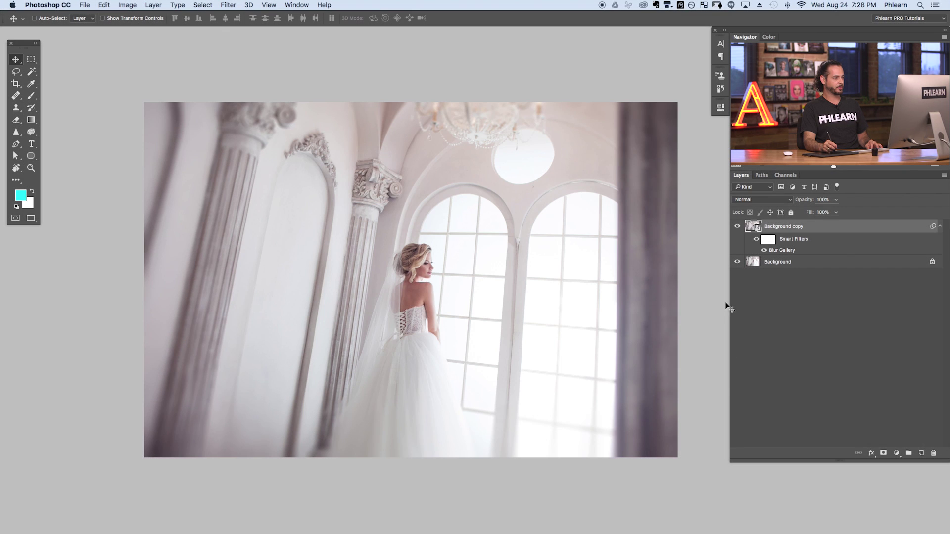
# Toggle the visibility of the Background copy's smart filters repeatedly to compare the photo with and without the blur
pyautogui.click(755, 241)
pyautogui.click(754, 241)
pyautogui.click(755, 241)
pyautogui.click(755, 241)
pyautogui.click(754, 241)
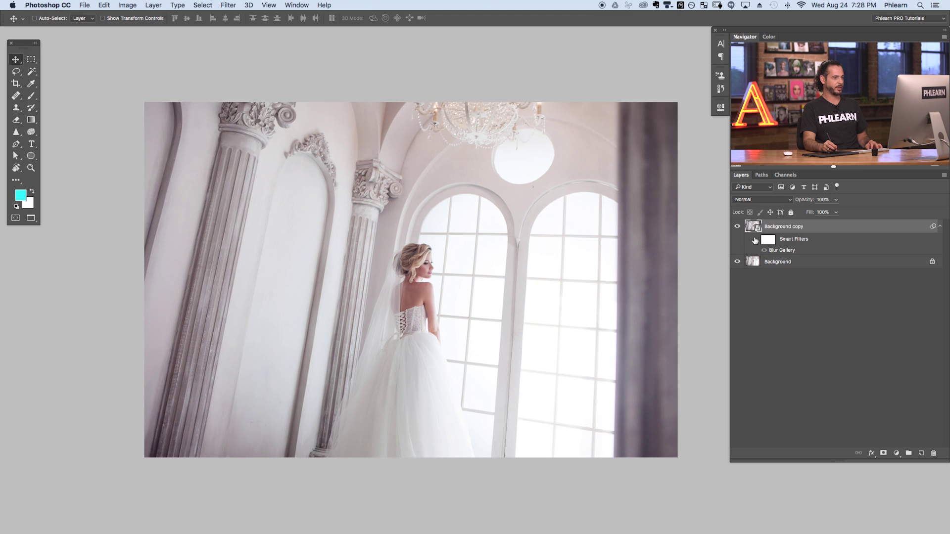
pyautogui.click(754, 240)
pyautogui.click(755, 241)
pyautogui.click(755, 241)
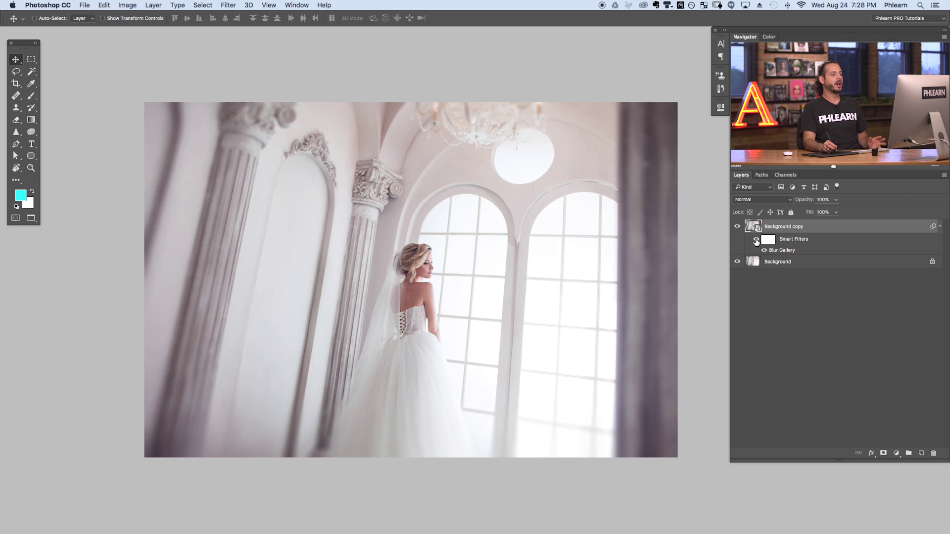
# Reopen the Blur Gallery smart filter's settings, cancel without changing them, and collapse the layer's filter list
pyautogui.doubleClick(781, 248)
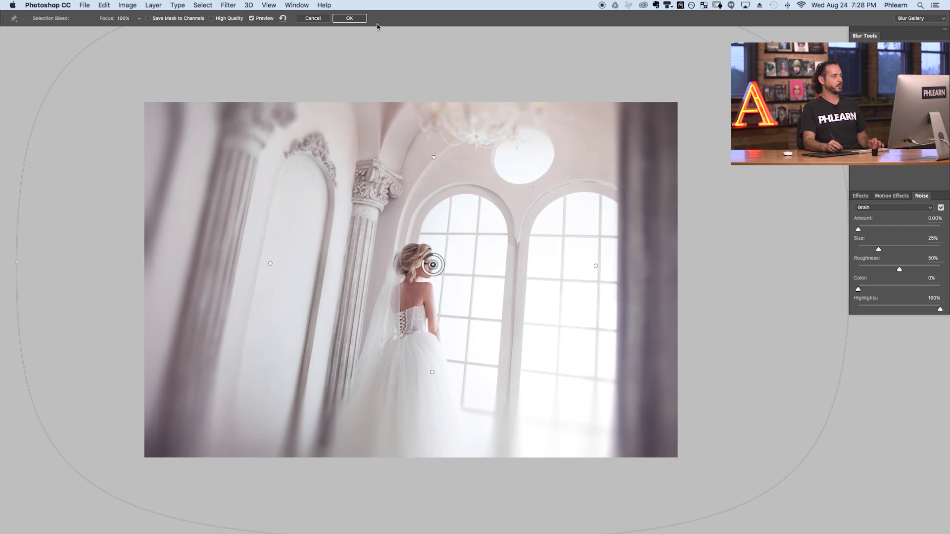
pyautogui.click(319, 19)
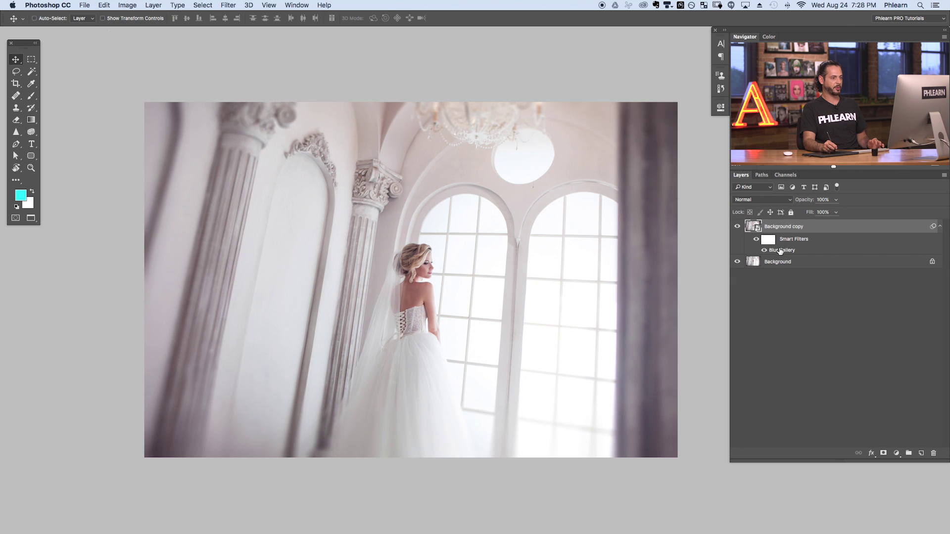
pyautogui.click(941, 226)
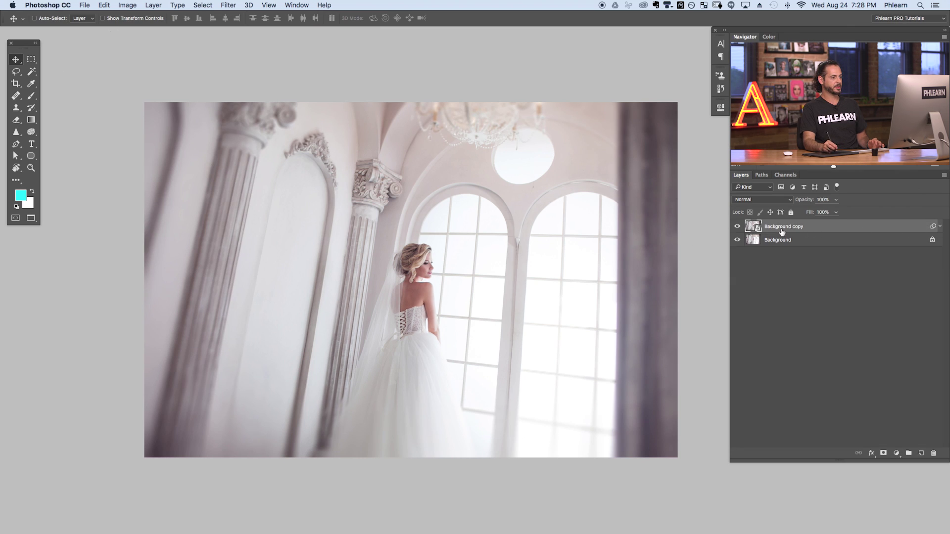
# Hide and show the Background copy layer repeatedly to compare the blurred photo with the original
pyautogui.click(736, 229)
pyautogui.click(736, 229)
pyautogui.click(736, 229)
pyautogui.click(736, 229)
pyautogui.click(736, 229)
pyautogui.click(736, 229)
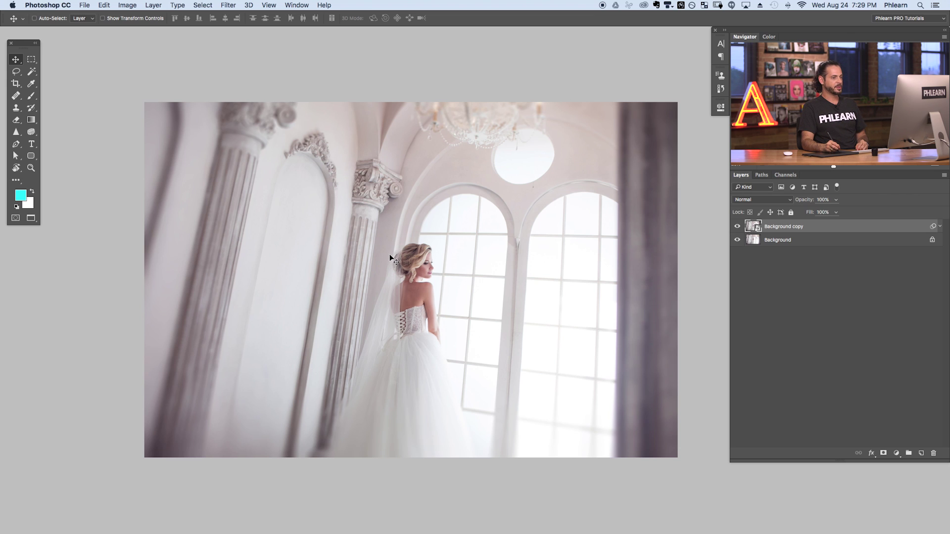
# Add a new layer above the Background copy and select the bright windows with Color Range, sampling their white glass at a fuzziness of 42
pyautogui.click(921, 454)
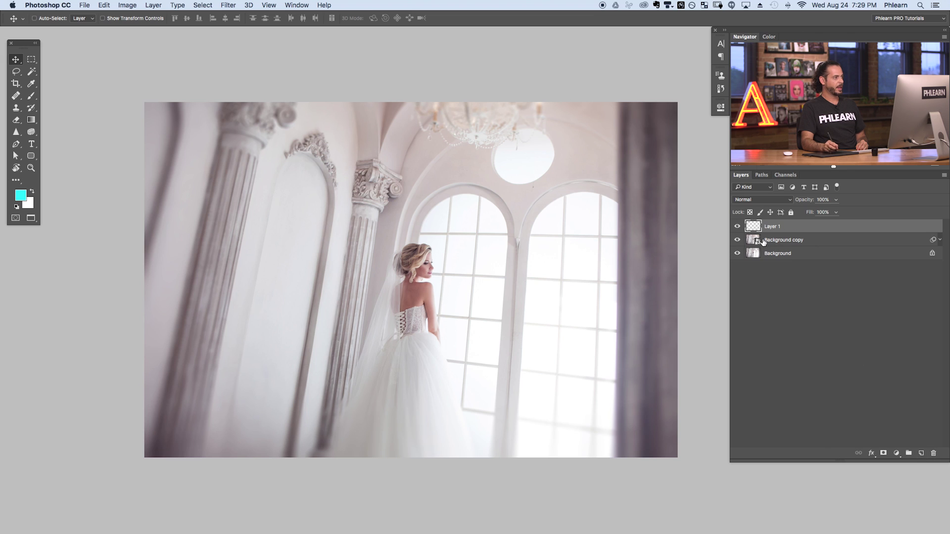
pyautogui.click(202, 5)
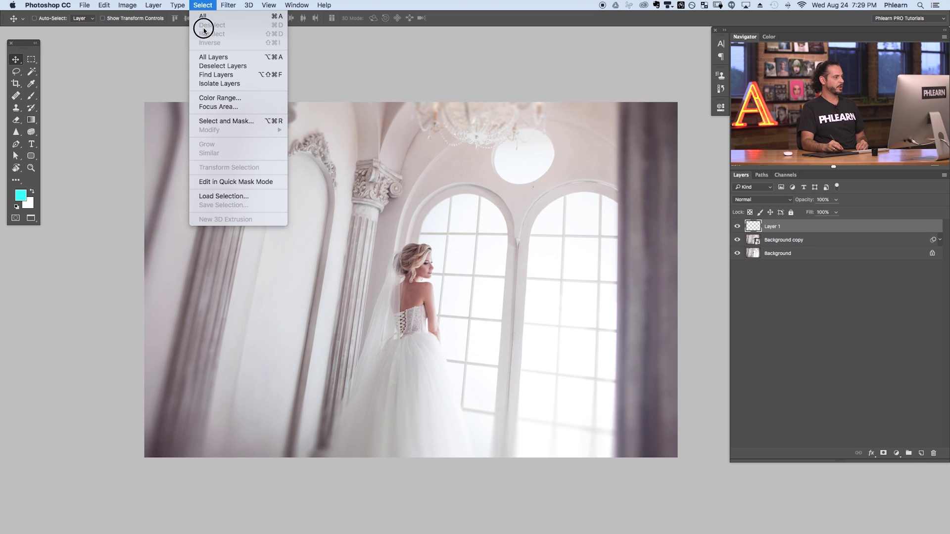
pyautogui.click(220, 98)
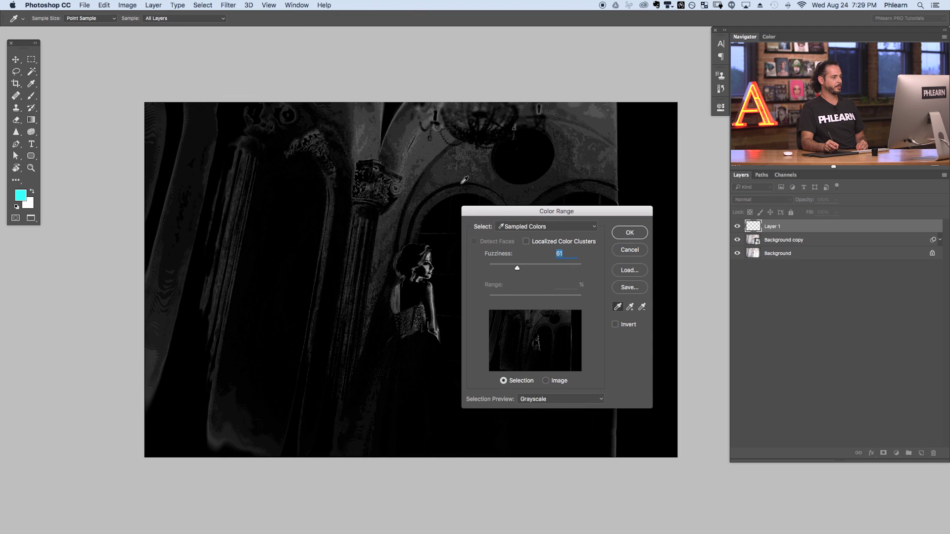
pyautogui.moveTo(524, 220); pyautogui.dragTo(208, 212)
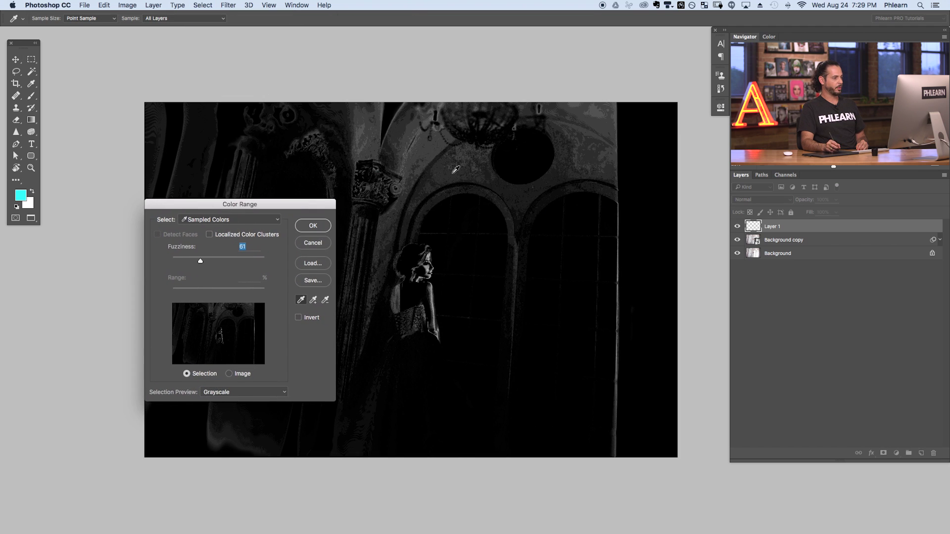
pyautogui.click(650, 370)
pyautogui.click(564, 283)
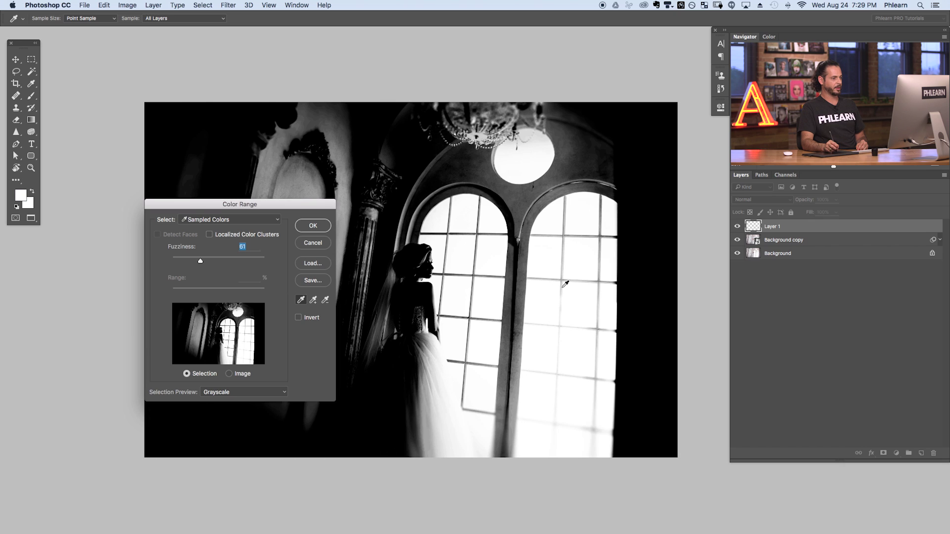
pyautogui.click(300, 300)
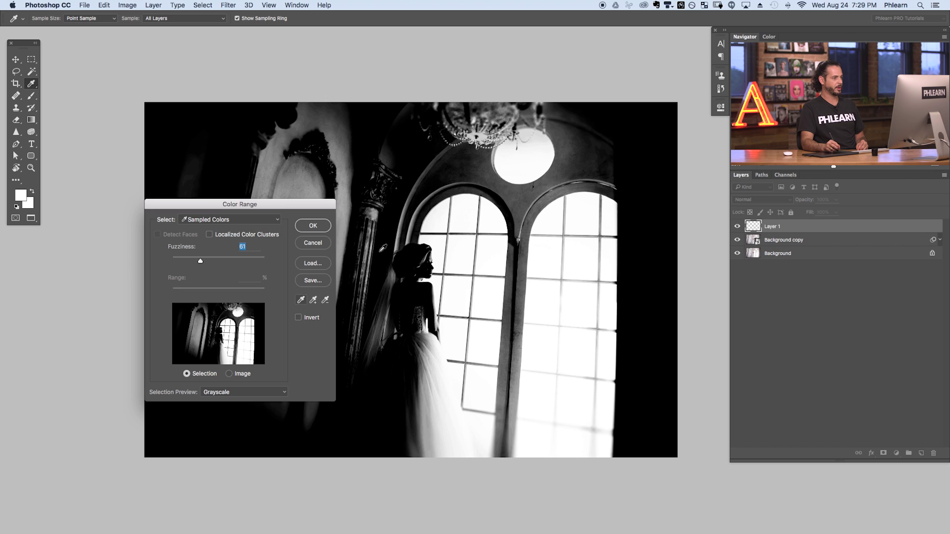
pyautogui.click(531, 167)
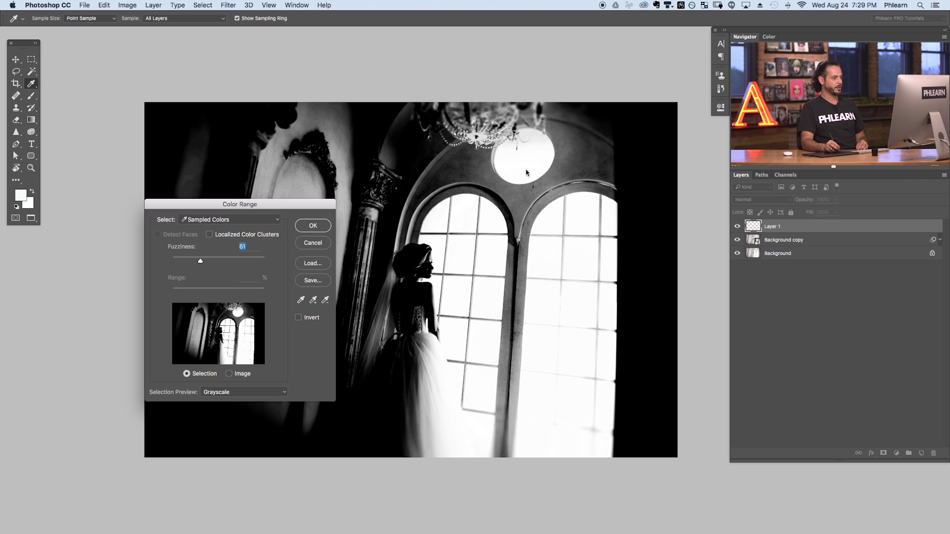
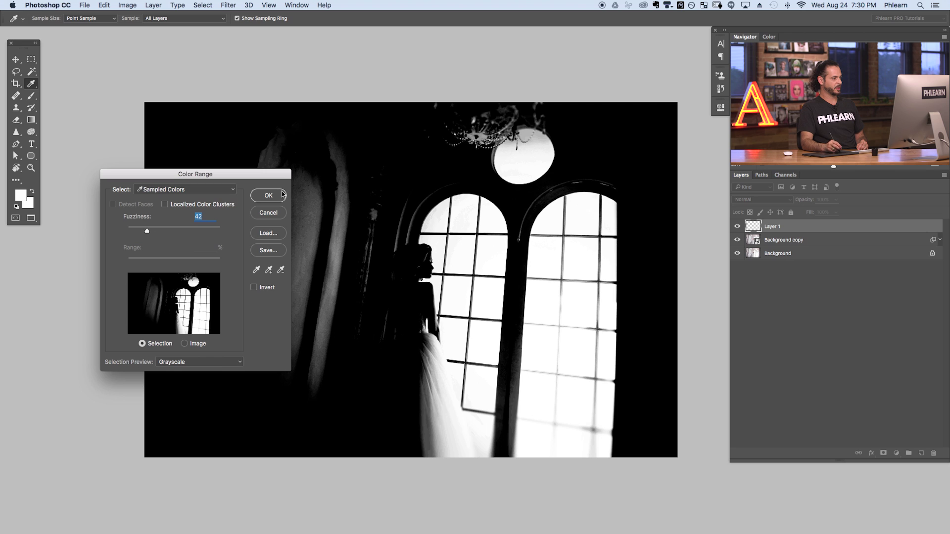
pyautogui.click(268, 196)
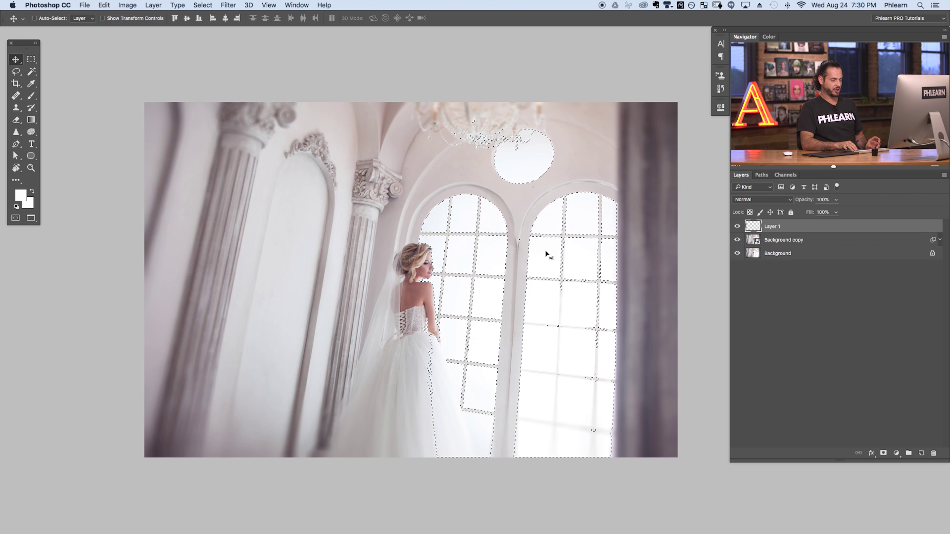
# Fill the window selection with White in Normal mode at 100% opacity on Layer 1, and deselect
pyautogui.hotkey('shift', 'BackSpace')
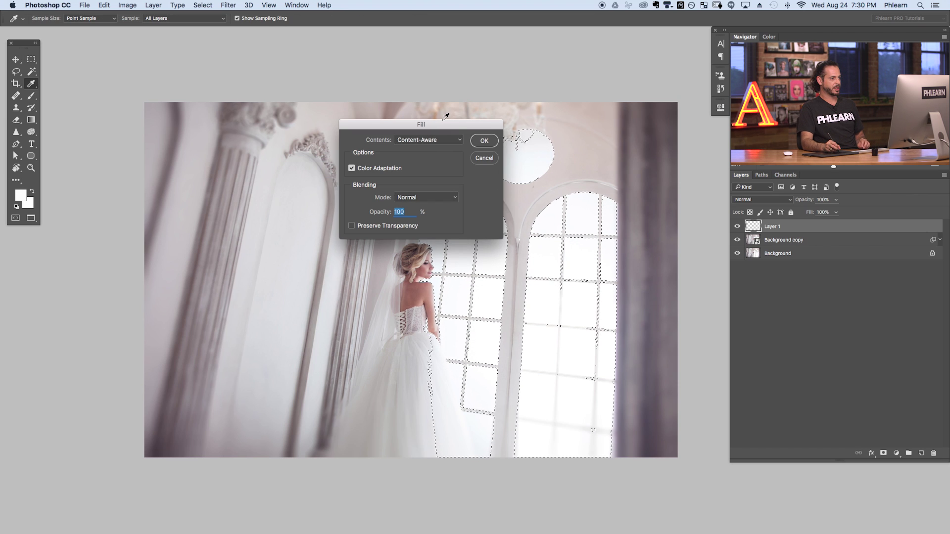
pyautogui.moveTo(458, 117); pyautogui.dragTo(283, 117)
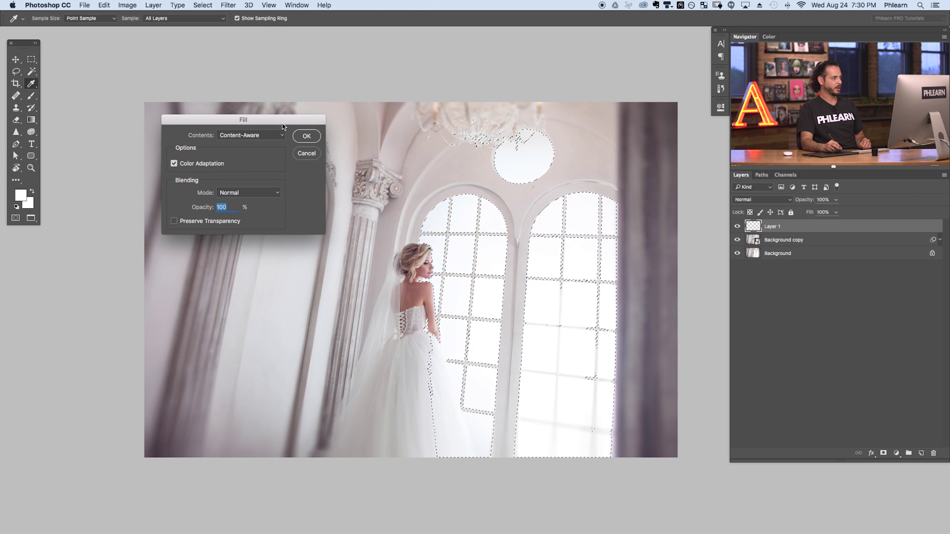
pyautogui.click(275, 135)
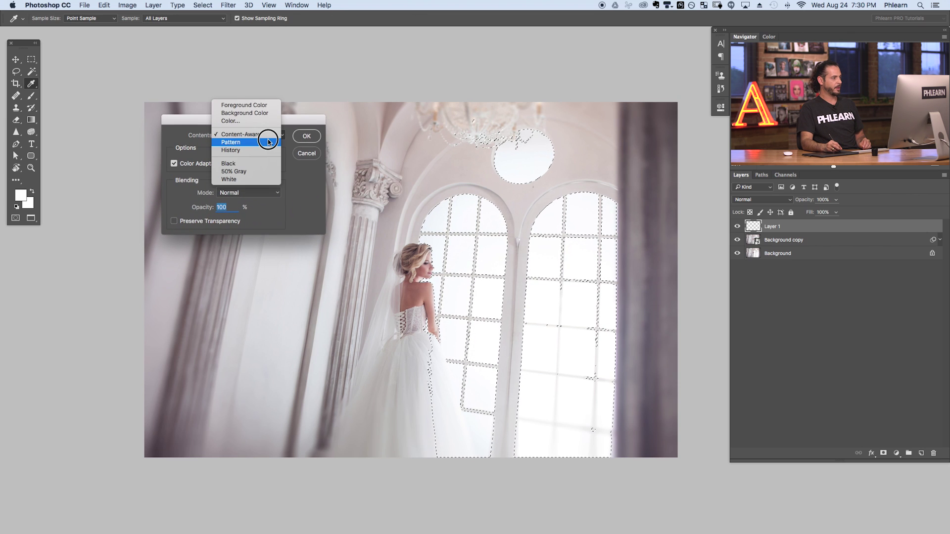
pyautogui.click(264, 179)
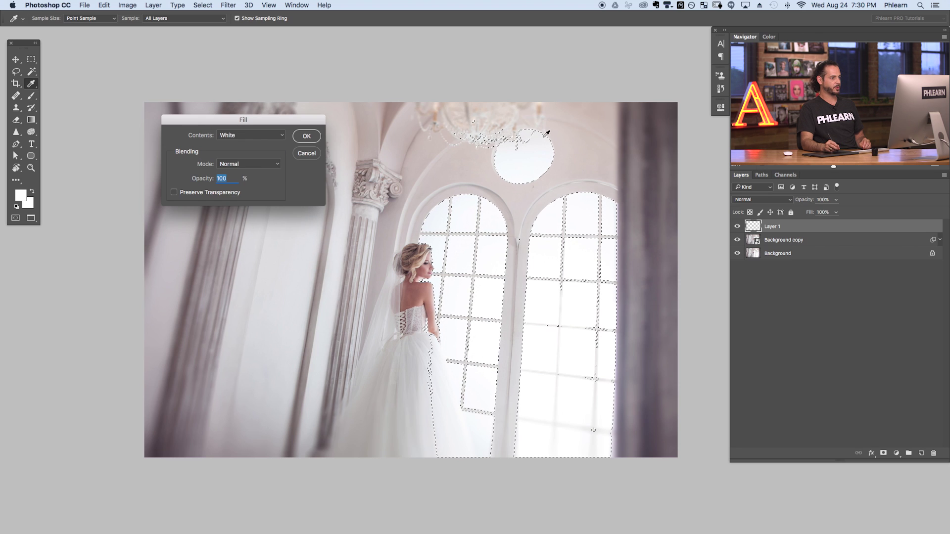
pyautogui.click(310, 139)
pyautogui.press('v')
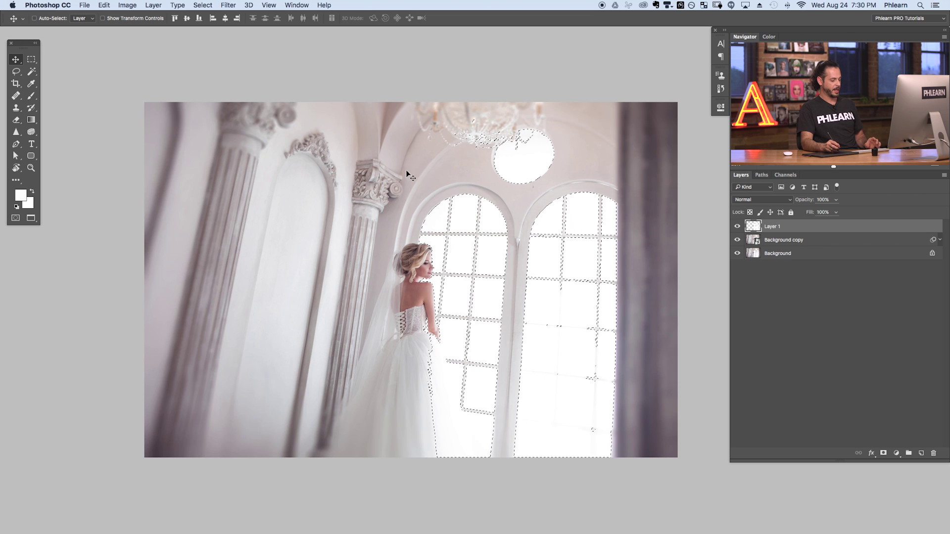
pyautogui.press('super+d')
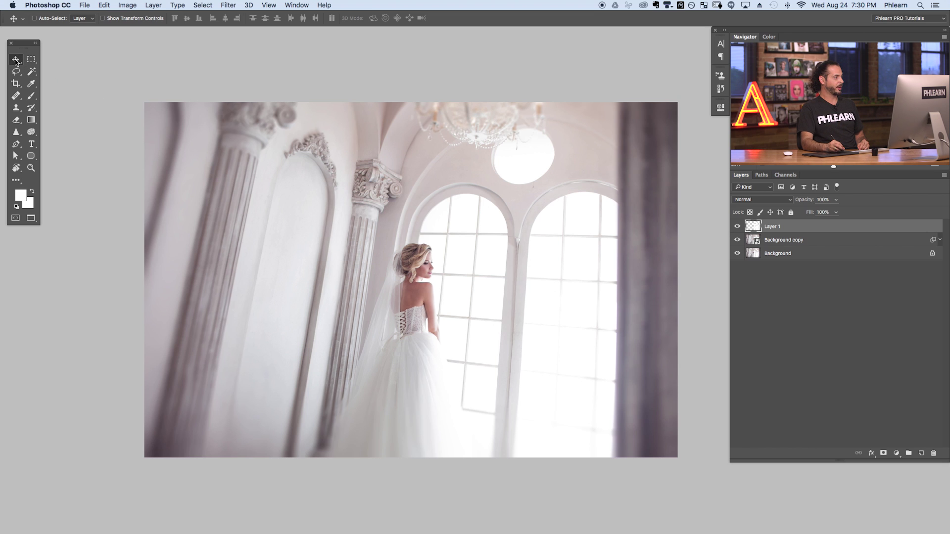
# Try shifting the white-filled window layer sideways over the columns twice, undoing each move
pyautogui.moveTo(489, 269); pyautogui.dragTo(349, 269)
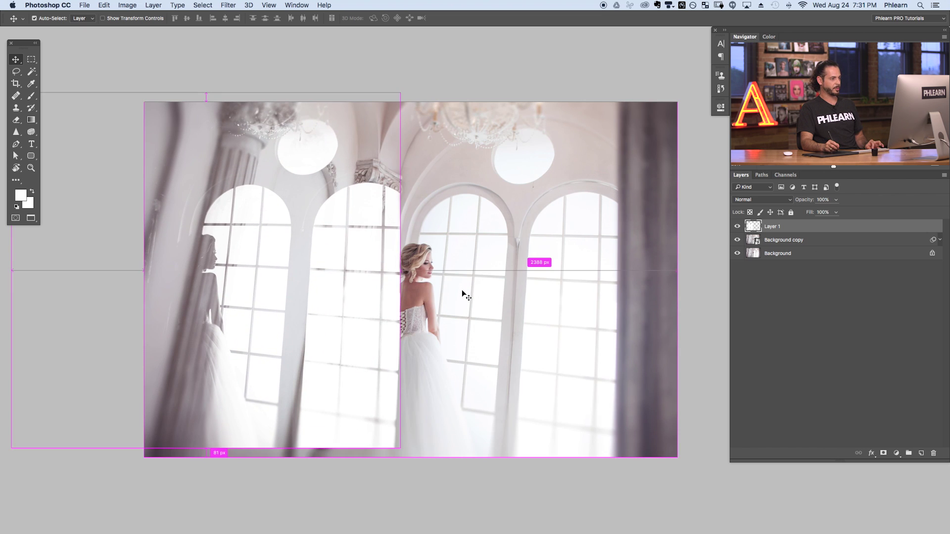
pyautogui.press('super+z')
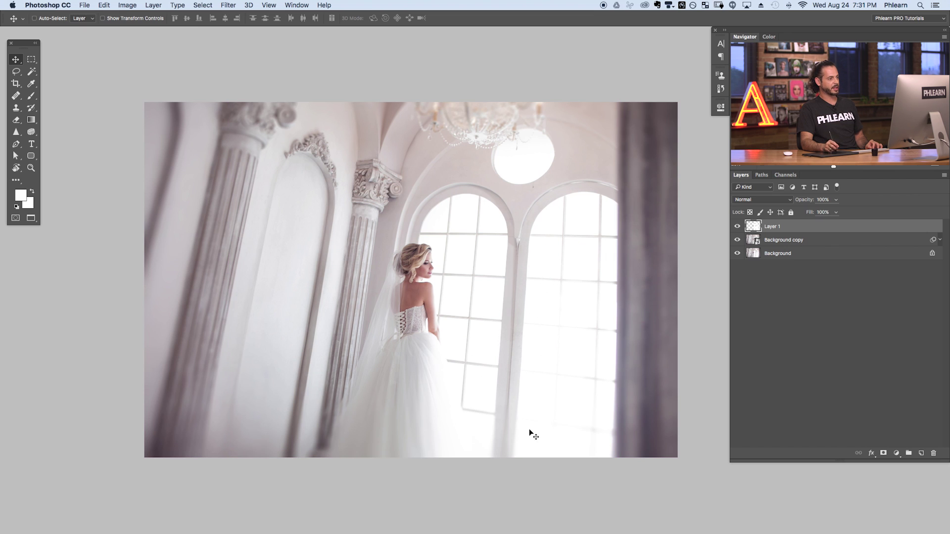
pyautogui.moveTo(585, 291); pyautogui.dragTo(333, 294)
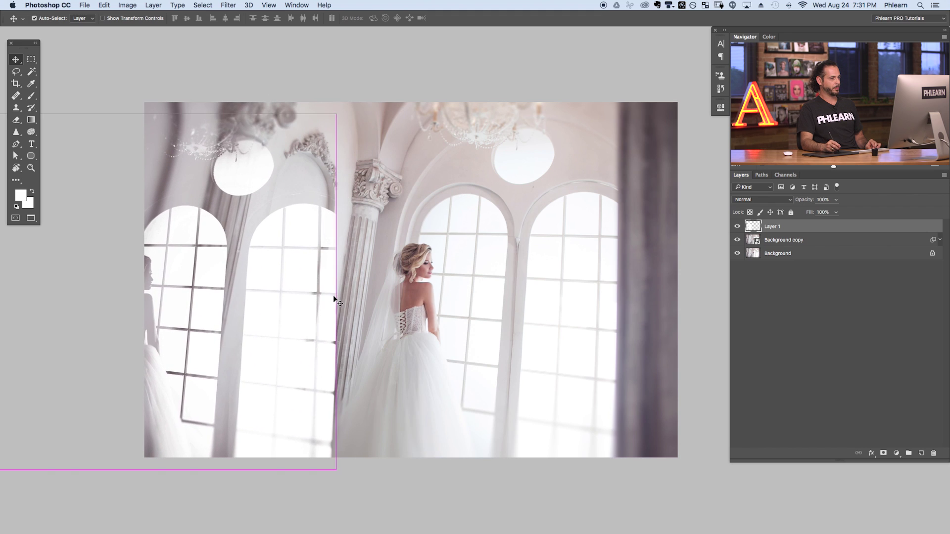
pyautogui.press('super+z')
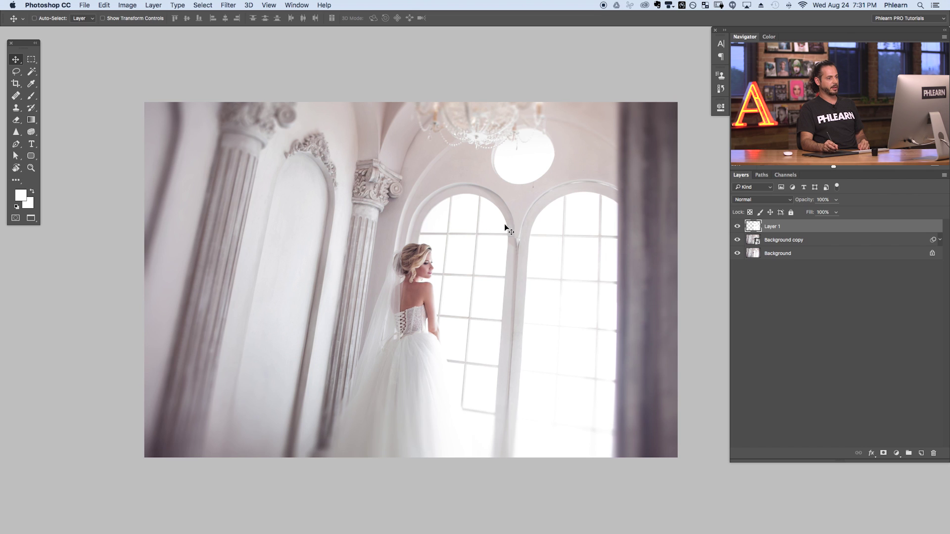
# Convert Layer 1 to a Smart Object and hide and show it to check the white fill
pyautogui.rightClick(797, 229)
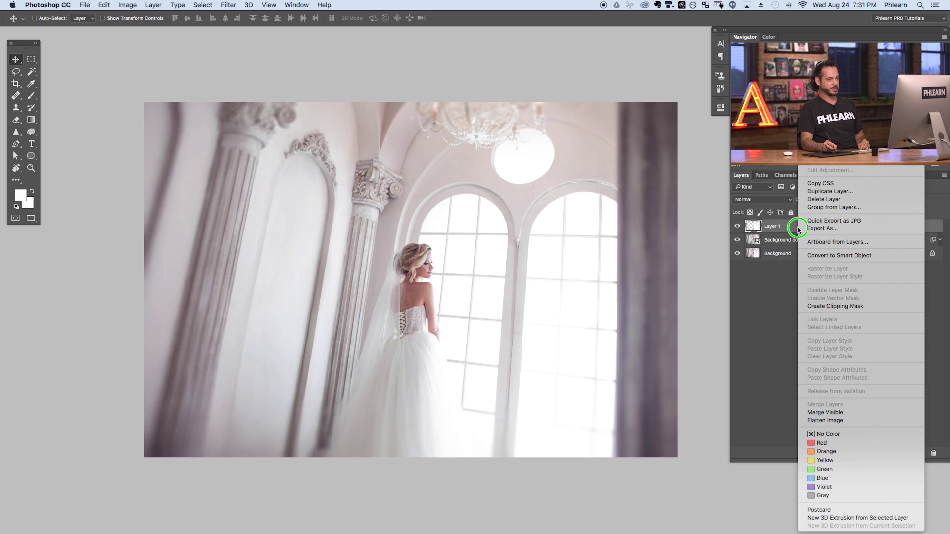
pyautogui.click(812, 256)
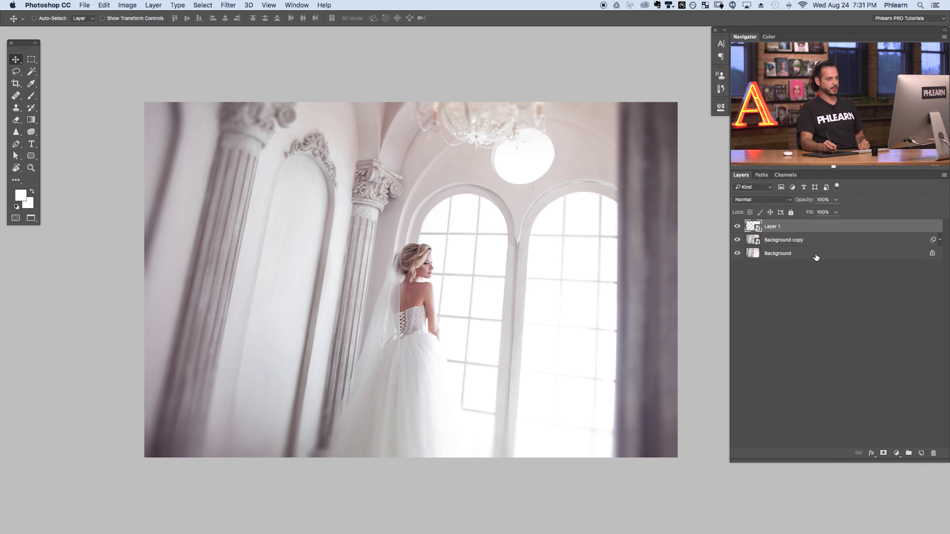
pyautogui.click(737, 226)
pyautogui.click(738, 228)
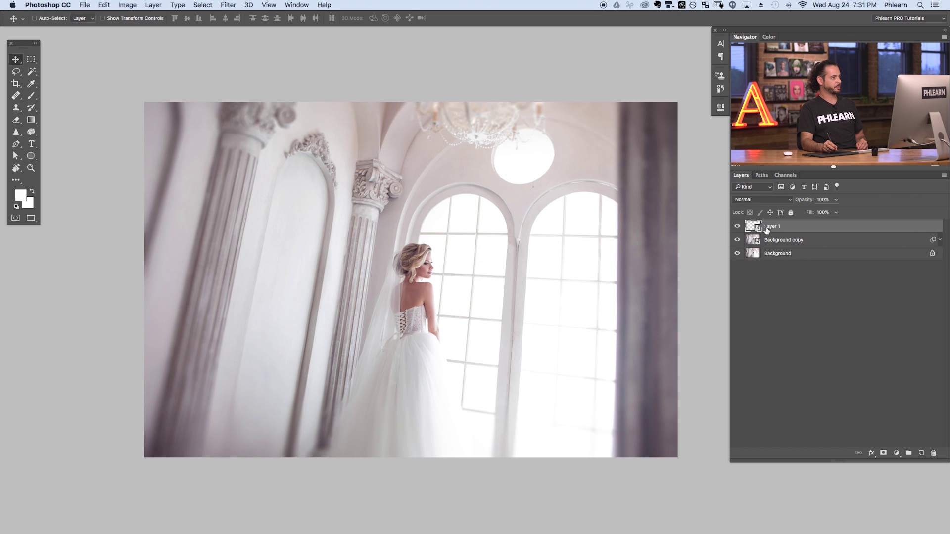
# Apply a strong Gaussian Blur to Layer 1 as a smart filter so the white windows spread into a glow
pyautogui.click(228, 5)
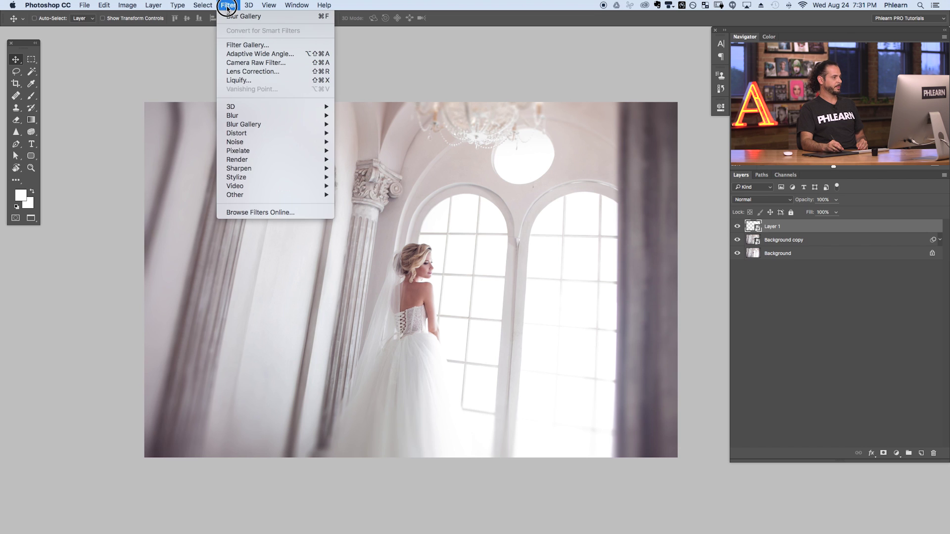
pyautogui.moveTo(241, 116)
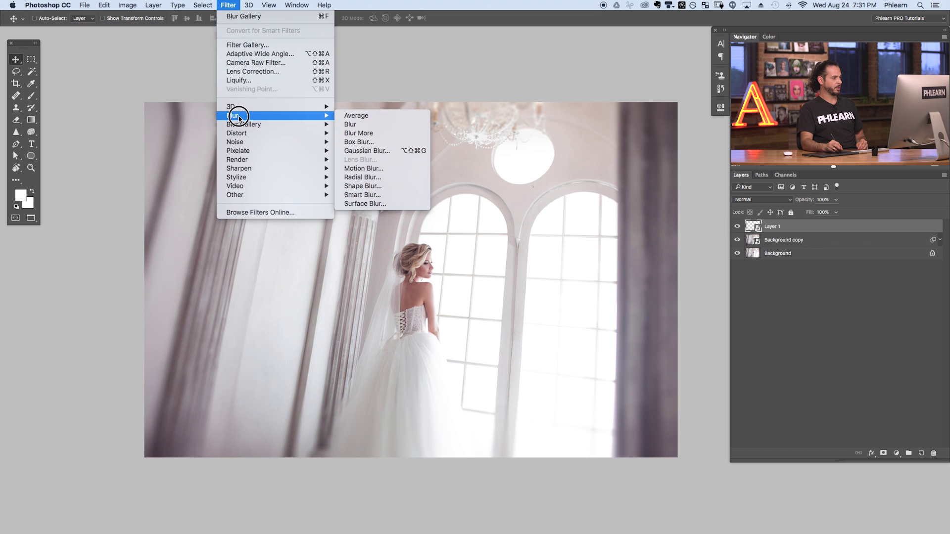
pyautogui.click(366, 150)
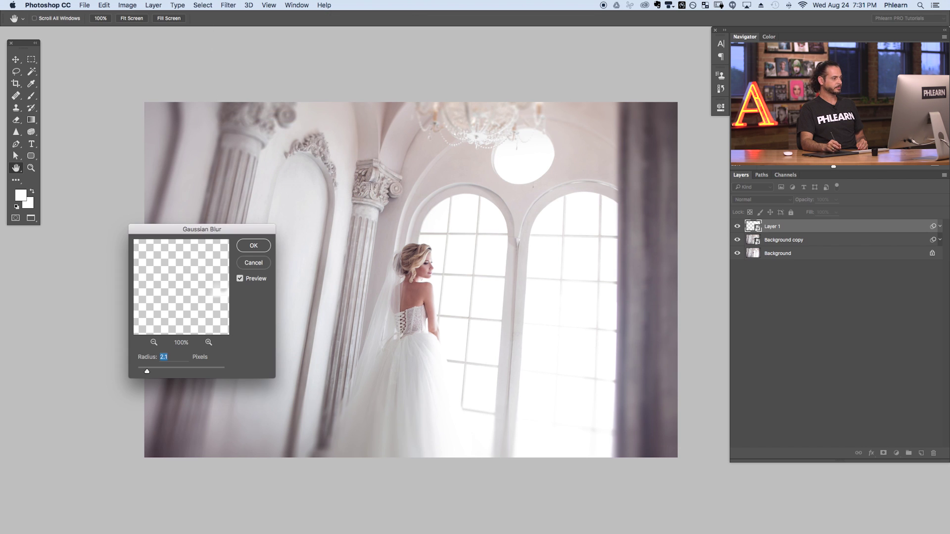
pyautogui.moveTo(147, 374)
pyautogui.mouseDown()
pyautogui.moveTo(214, 371)
pyautogui.moveTo(163, 368)
pyautogui.mouseUp()
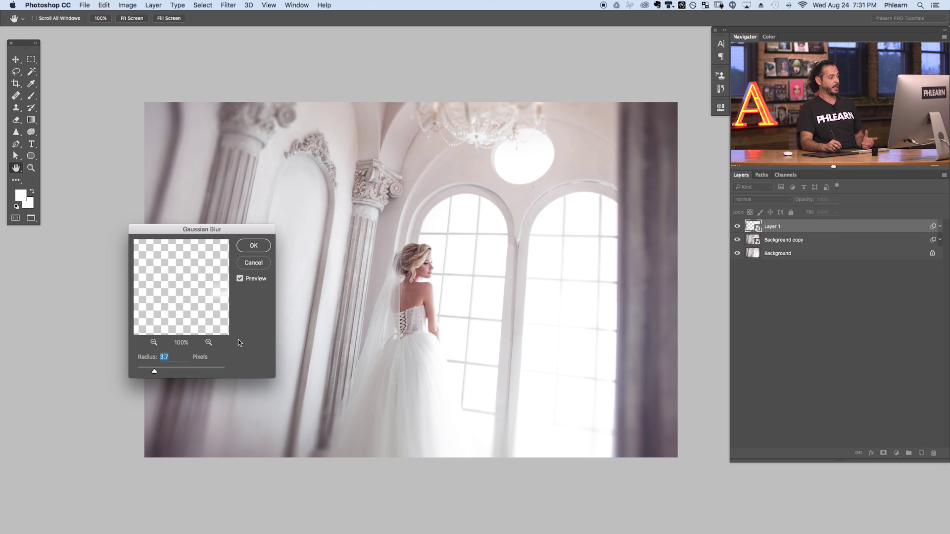
pyautogui.moveTo(163, 372); pyautogui.dragTo(212, 371)
pyautogui.click(256, 246)
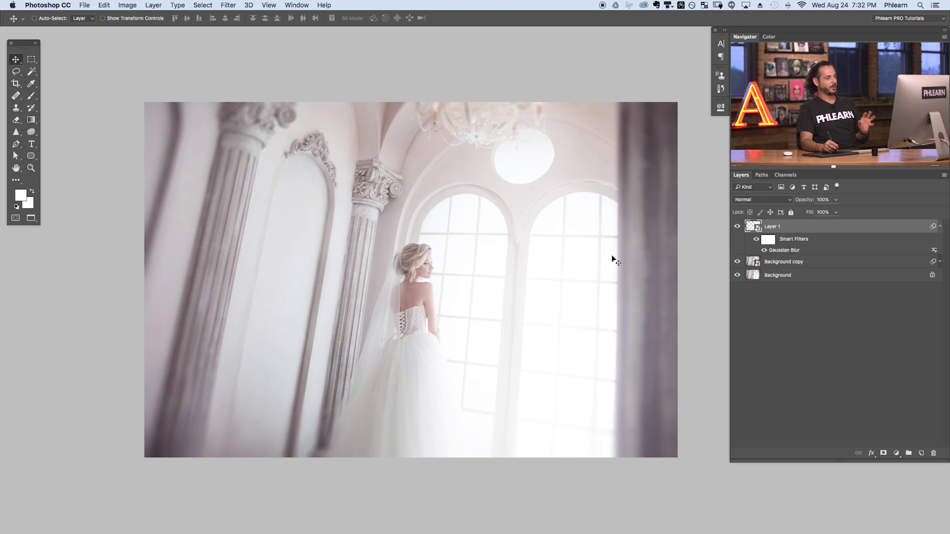
# Set Layer 1's Gaussian Blur radius to 126.6 pixels and toggle the layer's visibility to compare the glow
pyautogui.doubleClick(783, 251)
pyautogui.moveTo(209, 370)
pyautogui.mouseDown()
pyautogui.moveTo(180, 372)
pyautogui.moveTo(200, 372)
pyautogui.mouseUp()
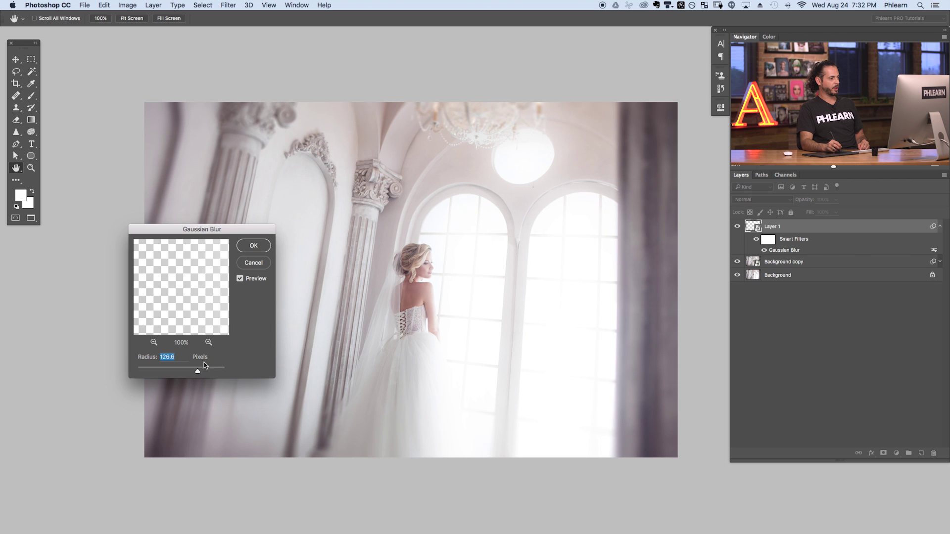
pyautogui.click(269, 244)
pyautogui.click(738, 226)
pyautogui.click(737, 226)
pyautogui.click(738, 226)
pyautogui.click(737, 226)
# Duplicate the blurred Layer 1 and toggle the original layer's visibility repeatedly to compare the doubled glow
pyautogui.moveTo(824, 226); pyautogui.dragTo(921, 453)
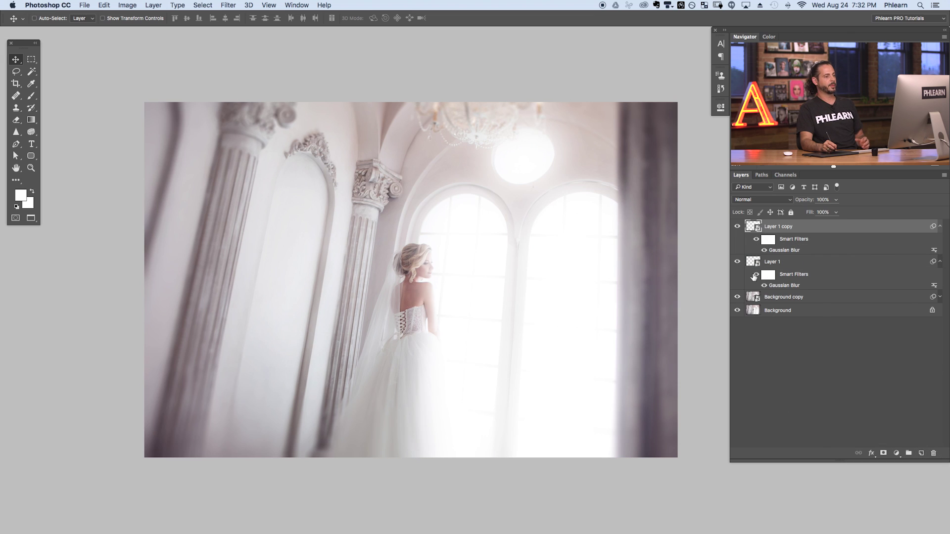
pyautogui.click(737, 263)
pyautogui.click(737, 262)
pyautogui.click(738, 263)
pyautogui.click(737, 263)
pyautogui.click(737, 262)
pyautogui.click(737, 263)
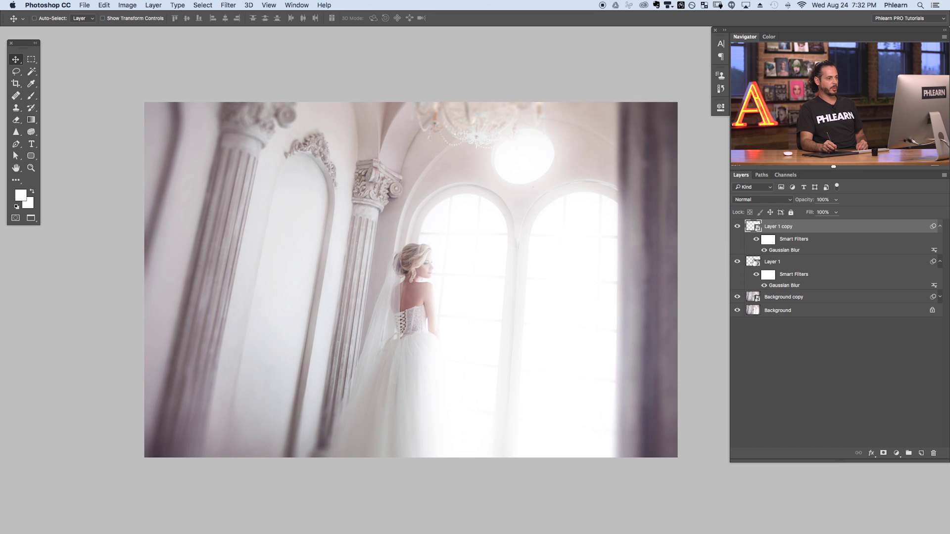
# Set the Gaussian Blur radius of Layer 1 copy to 7.4 pixels for a tighter glow
pyautogui.doubleClick(785, 251)
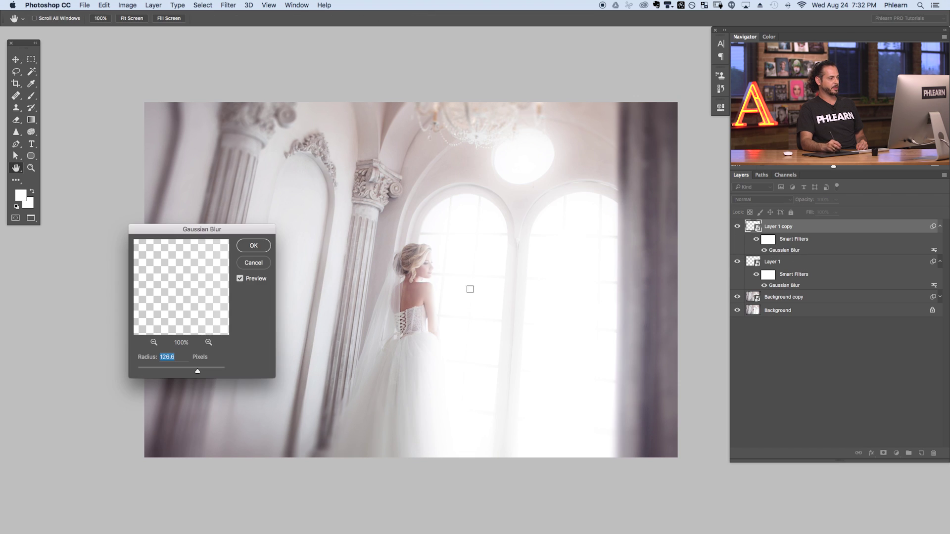
pyautogui.moveTo(186, 371); pyautogui.dragTo(167, 371)
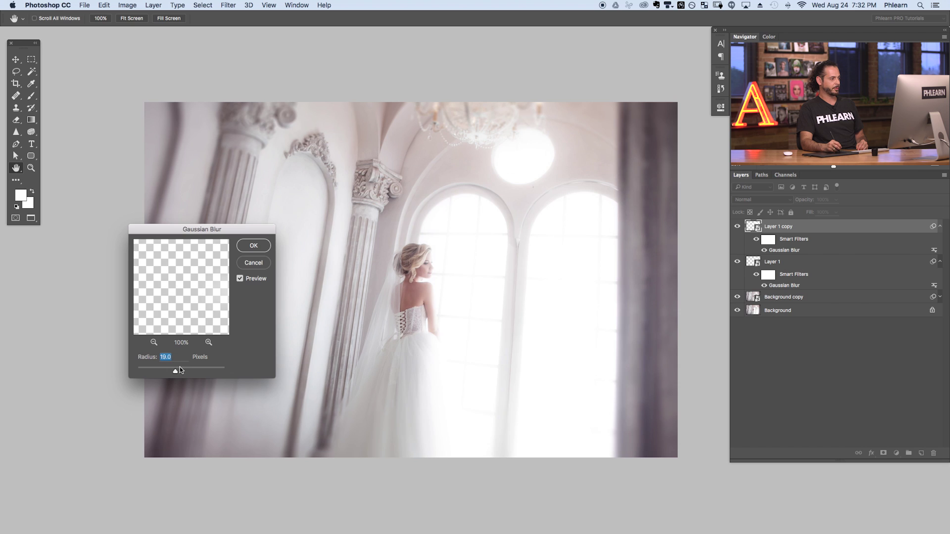
pyautogui.click(253, 246)
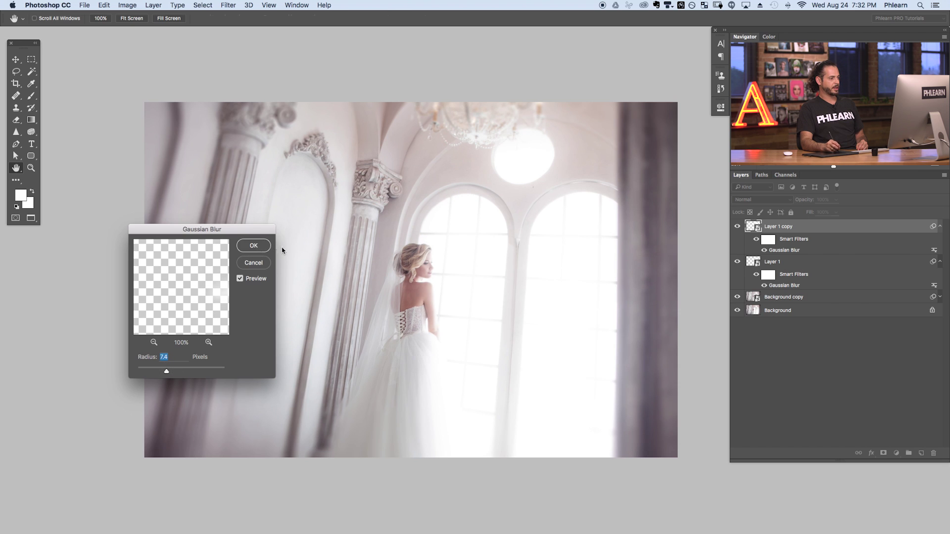
# Hide and show Layer 1 copy and Layer 1 in turn to compare the tight and wide glows, and select Layer 1
pyautogui.click(737, 227)
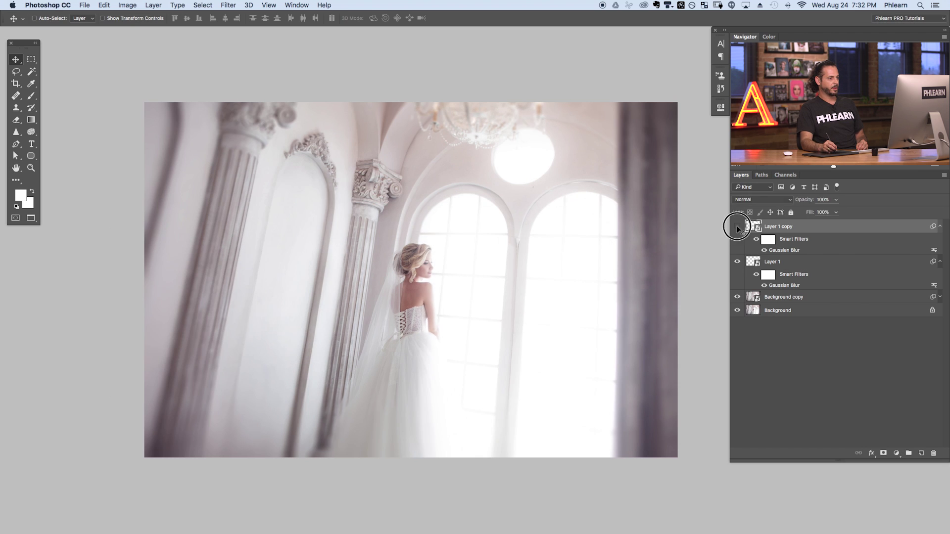
pyautogui.click(737, 227)
pyautogui.click(737, 262)
pyautogui.click(737, 262)
pyautogui.click(737, 261)
pyautogui.click(737, 262)
pyautogui.click(788, 259)
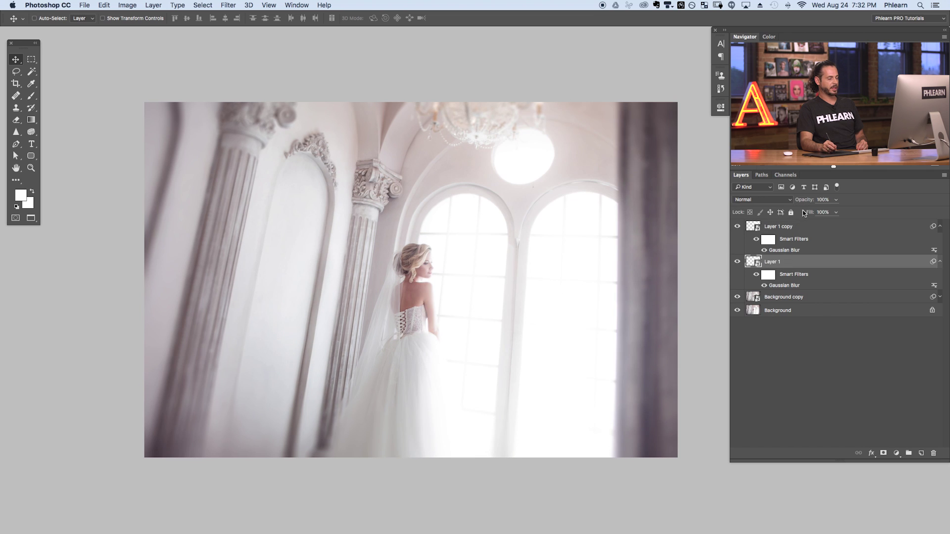
# Lower Layer 1's opacity to 48% and toggle Layer 1 copy's visibility repeatedly to judge the tighter glow
pyautogui.moveTo(806, 199); pyautogui.dragTo(784, 201)
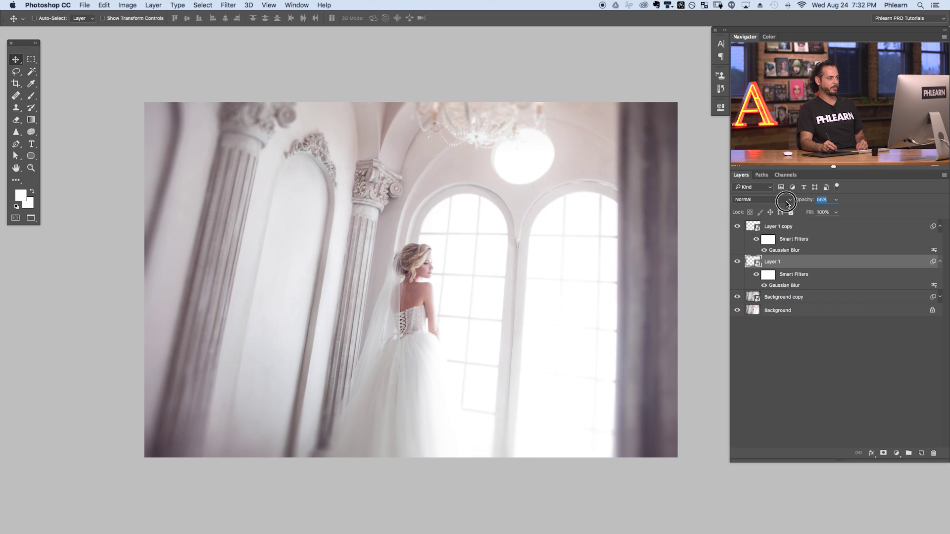
pyautogui.click(737, 227)
pyautogui.click(737, 227)
pyautogui.click(738, 226)
pyautogui.click(737, 226)
pyautogui.click(737, 226)
pyautogui.click(737, 226)
pyautogui.click(737, 226)
pyautogui.click(737, 227)
pyautogui.click(737, 226)
pyautogui.click(737, 226)
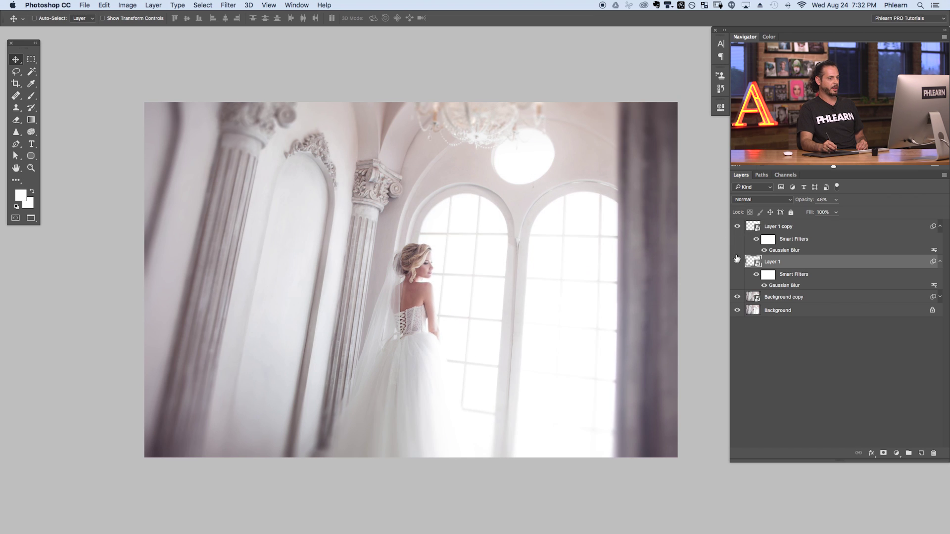
# Toggle Layer 1's visibility repeatedly to compare the image with and without the wide glow
pyautogui.click(736, 262)
pyautogui.click(736, 262)
pyautogui.click(736, 262)
pyautogui.click(737, 262)
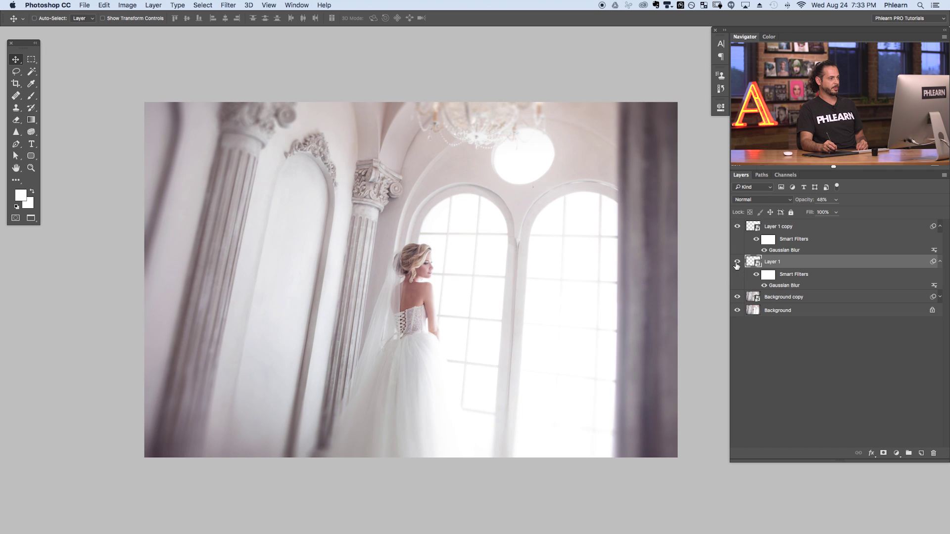
pyautogui.click(737, 262)
pyautogui.click(736, 262)
pyautogui.click(737, 262)
pyautogui.click(737, 262)
# Set Layer 1 copy's Gaussian Blur radius to 37.4 pixels and lower the layer's opacity to 57%
pyautogui.doubleClick(791, 251)
pyautogui.moveTo(171, 372)
pyautogui.mouseDown()
pyautogui.moveTo(189, 372)
pyautogui.moveTo(173, 371)
pyautogui.moveTo(181, 372)
pyautogui.mouseUp()
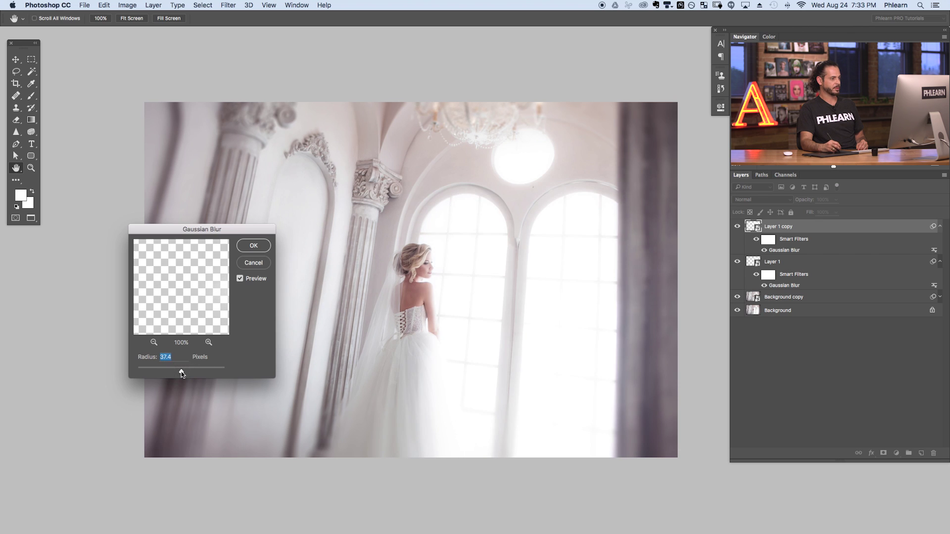
pyautogui.click(256, 246)
pyautogui.moveTo(805, 200); pyautogui.dragTo(786, 206)
# Hide and show Layer 1 copy and Layer 1 in turn to compare the contribution of each glow
pyautogui.click(737, 226)
pyautogui.click(737, 226)
pyautogui.click(737, 226)
pyautogui.click(737, 226)
pyautogui.click(737, 262)
pyautogui.click(737, 261)
pyautogui.click(737, 262)
pyautogui.click(737, 261)
pyautogui.click(736, 261)
pyautogui.click(737, 262)
pyautogui.click(737, 228)
pyautogui.click(737, 228)
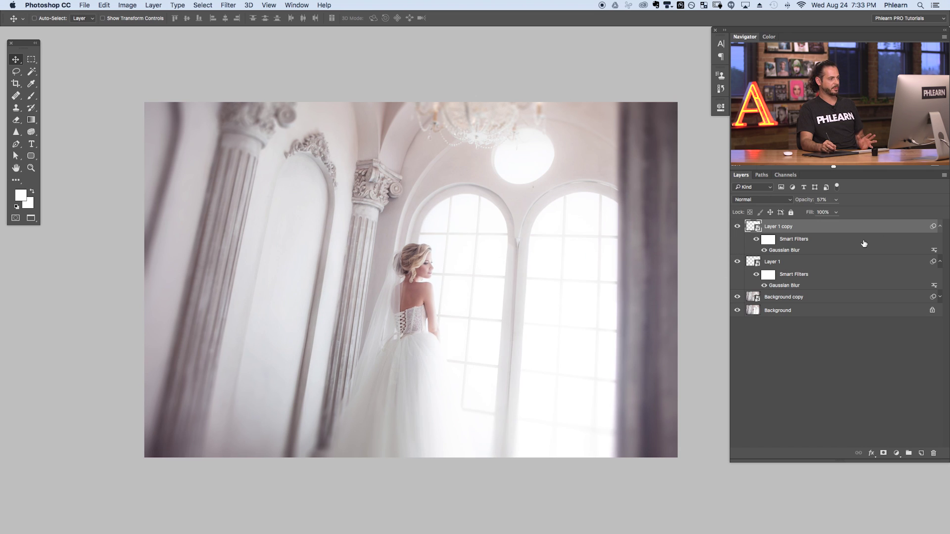
# Set Layer 1's Gaussian Blur radius to 158.9 pixels and raise the layer's opacity to 65%
pyautogui.doubleClick(786, 286)
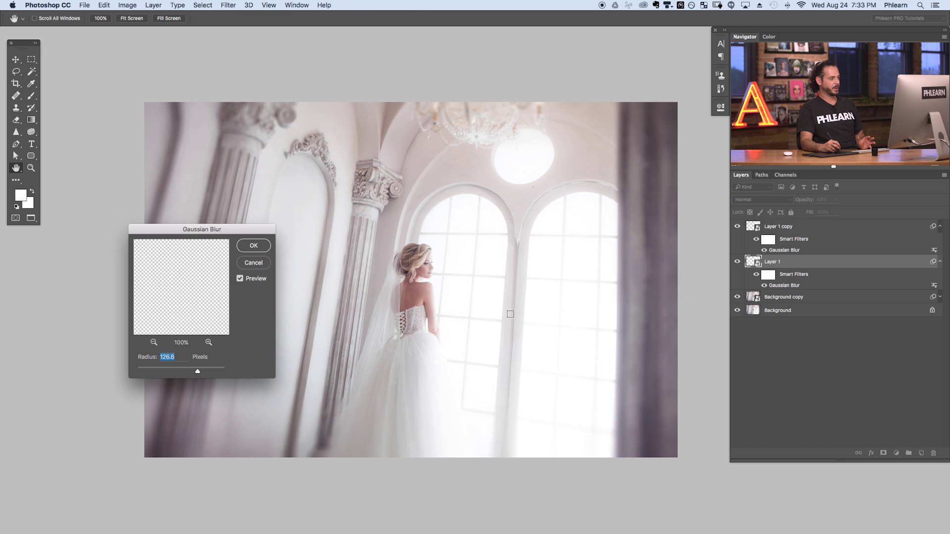
pyautogui.moveTo(193, 370); pyautogui.dragTo(202, 372)
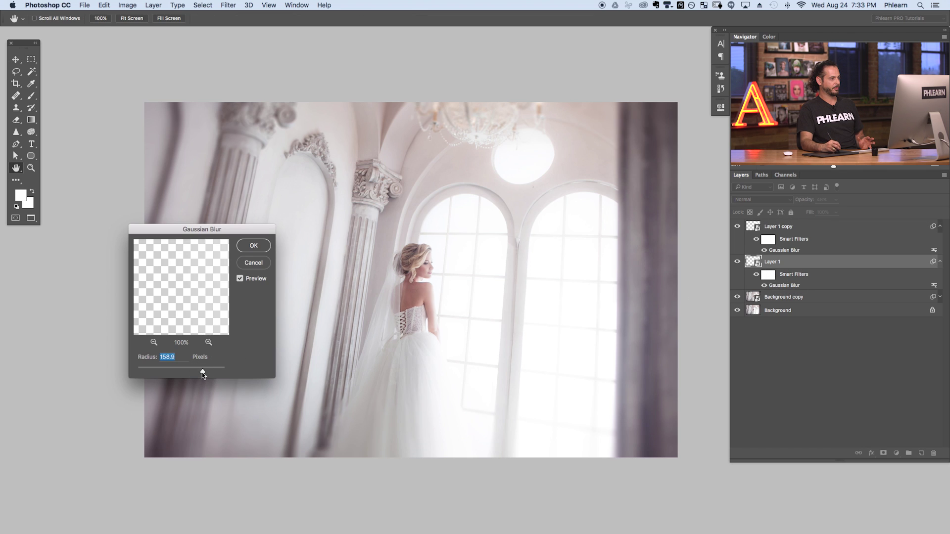
pyautogui.click(255, 246)
pyautogui.moveTo(803, 199); pyautogui.dragTo(813, 200)
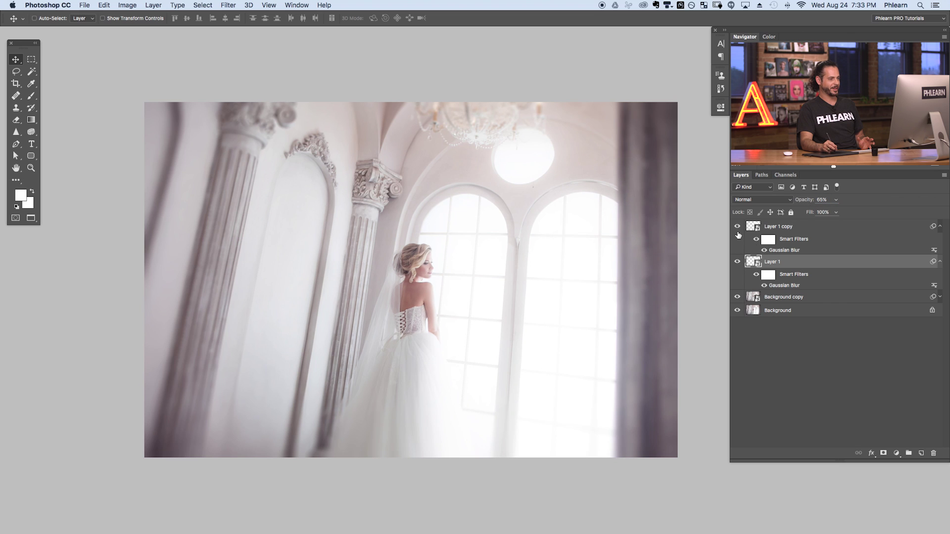
# Lower the opacity of Layer 1 copy to 49% and of Layer 1 to 59%
pyautogui.click(796, 226)
pyautogui.moveTo(806, 203); pyautogui.dragTo(802, 204)
pyautogui.moveTo(804, 202); pyautogui.dragTo(802, 205)
# Collapse the smart filter lists of both glow layers and toggle the effect layers' visibility to compare with the original photo
pyautogui.click(939, 227)
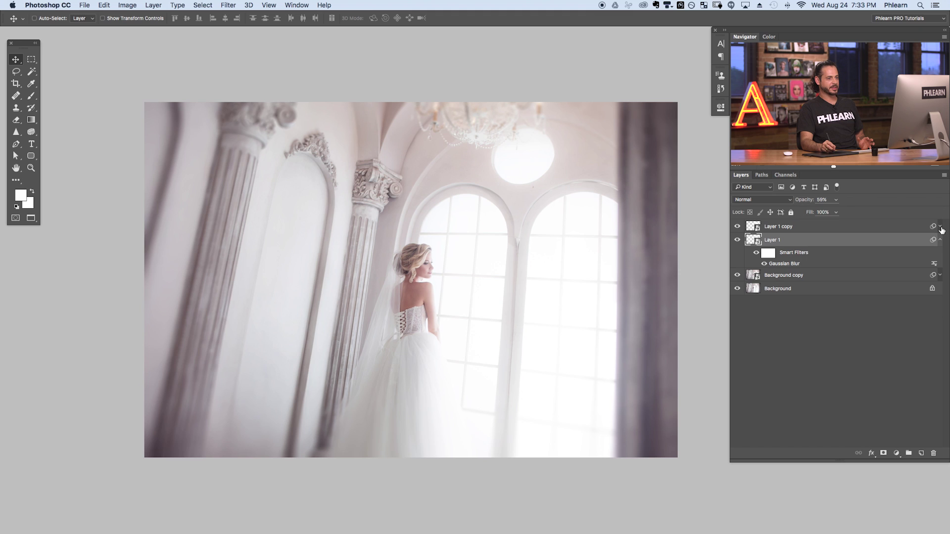
pyautogui.click(939, 240)
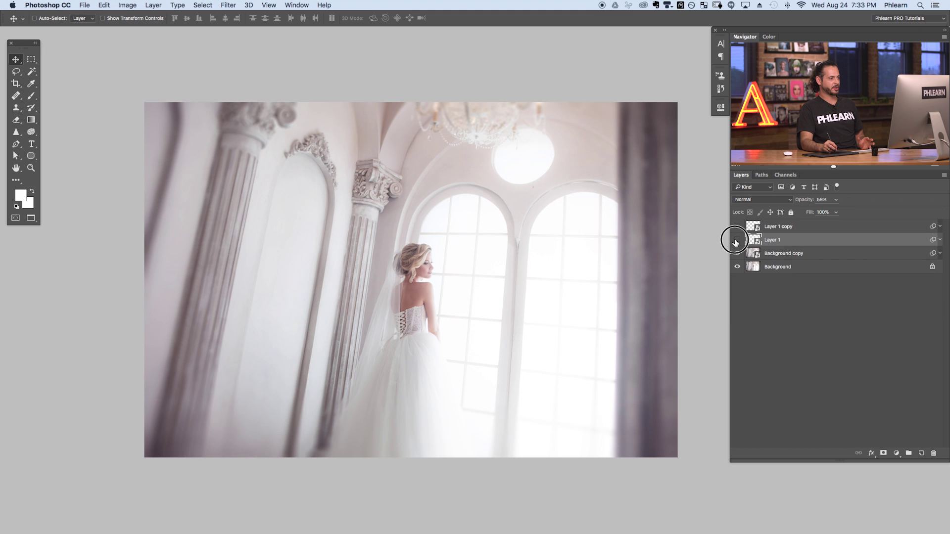
pyautogui.click(736, 241)
pyautogui.click(737, 241)
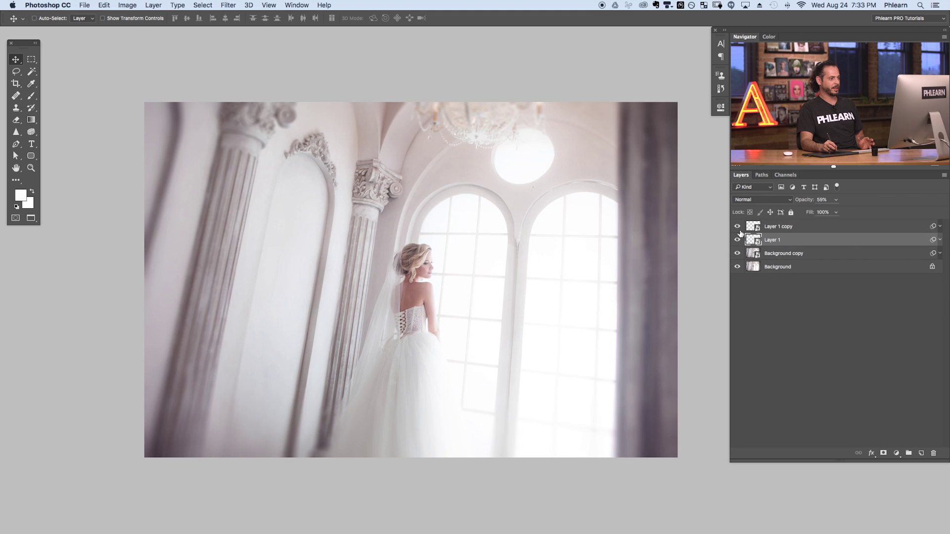
pyautogui.click(736, 241)
pyautogui.click(737, 226)
# Add a Levels adjustment layer above Layer 1 copy with the default name and settings
pyautogui.click(779, 227)
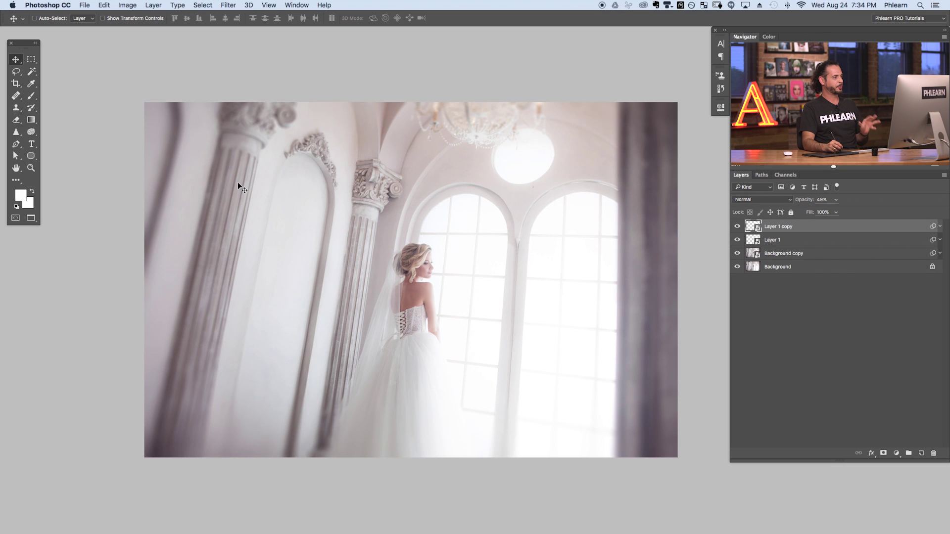
pyautogui.click(153, 6)
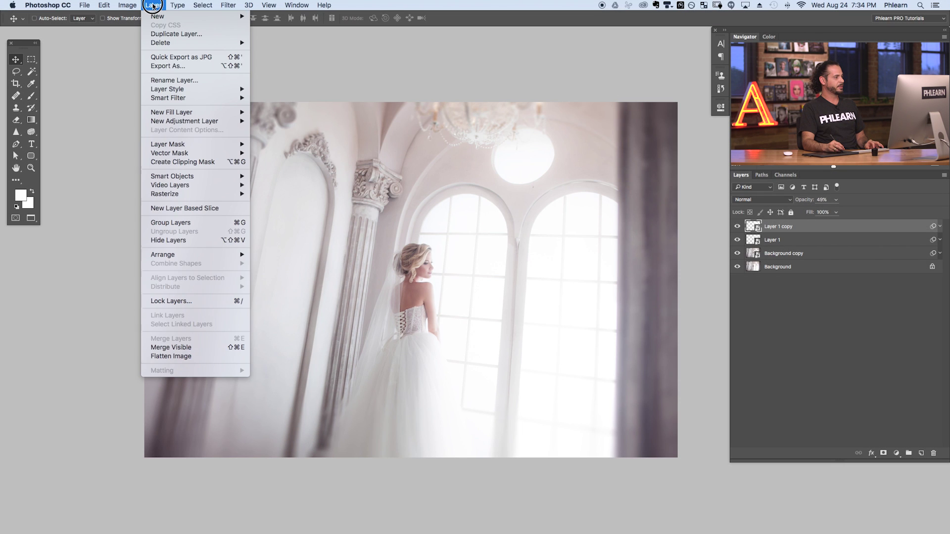
pyautogui.moveTo(178, 122)
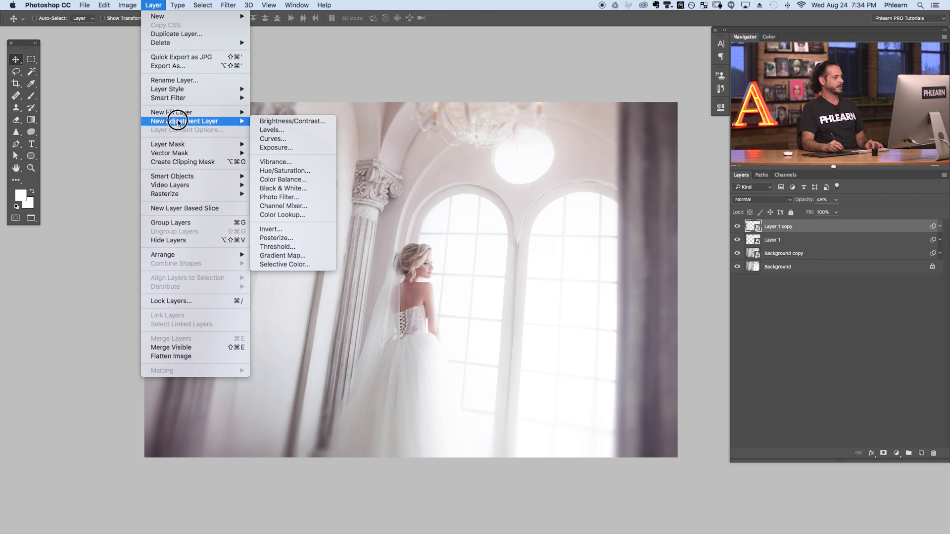
pyautogui.click(291, 129)
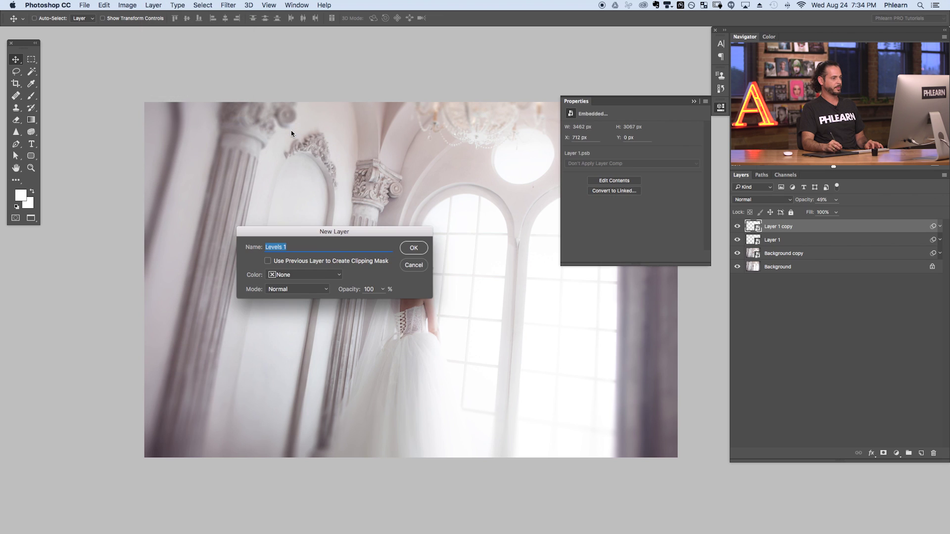
pyautogui.click(414, 248)
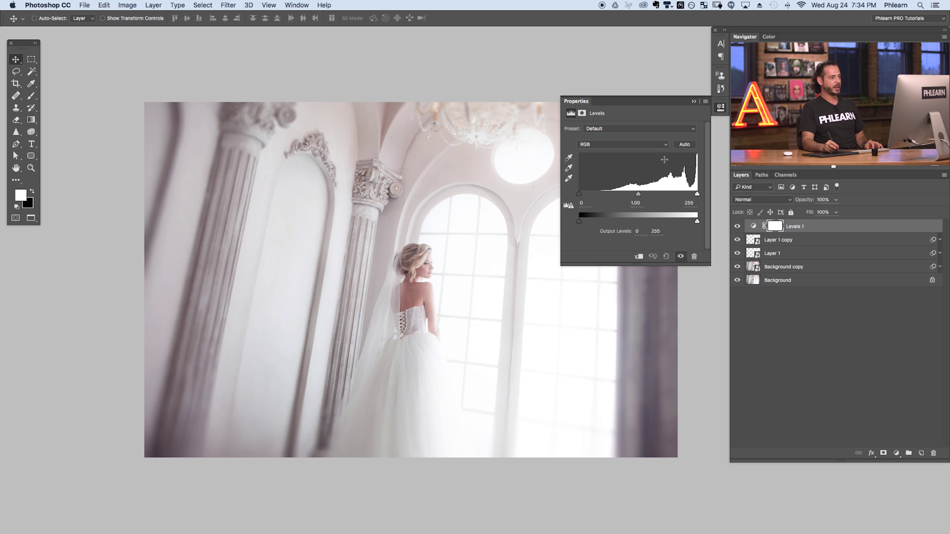
# Try raising the black output level of the RGB channel in the Levels adjustment
pyautogui.moveTo(502, 249); pyautogui.dragTo(438, 240)
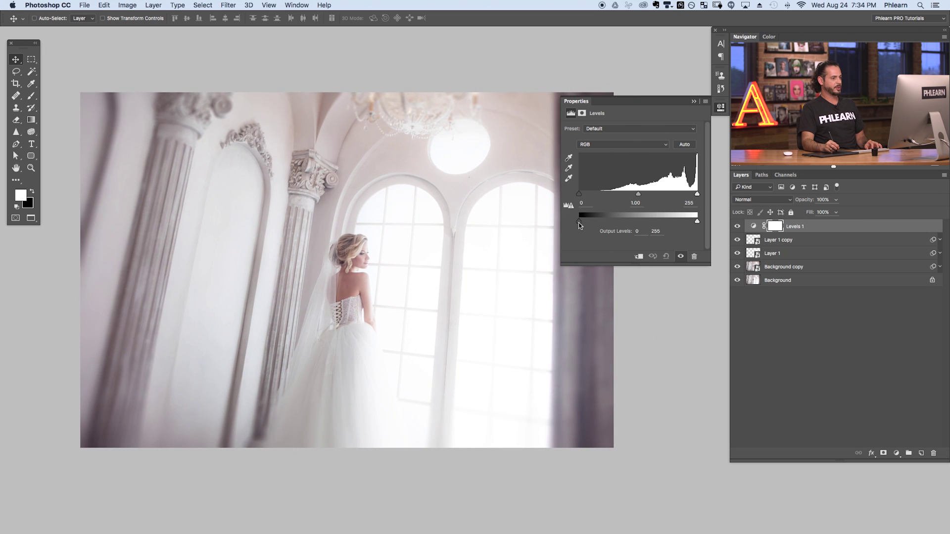
pyautogui.moveTo(578, 221)
pyautogui.mouseDown()
pyautogui.moveTo(635, 219)
pyautogui.moveTo(571, 224)
pyautogui.mouseUp()
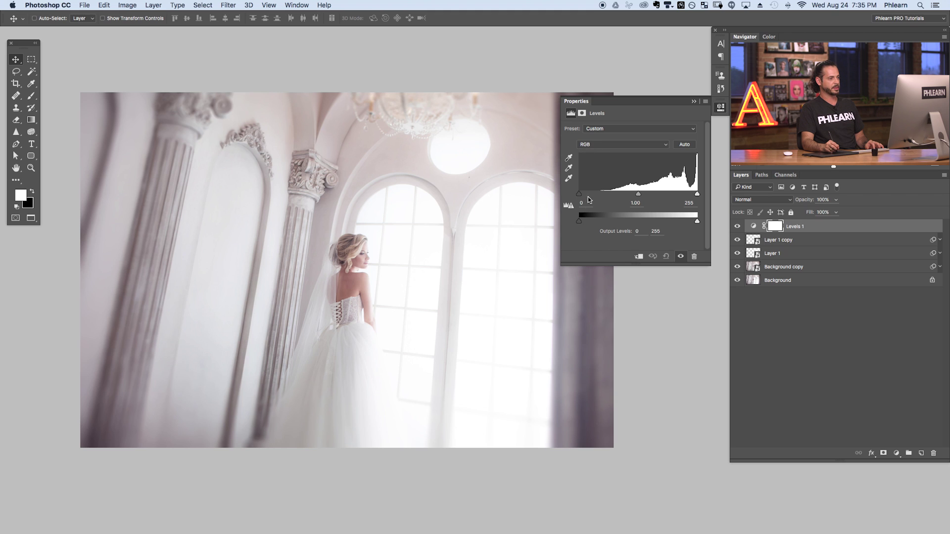
pyautogui.moveTo(579, 221); pyautogui.dragTo(565, 207)
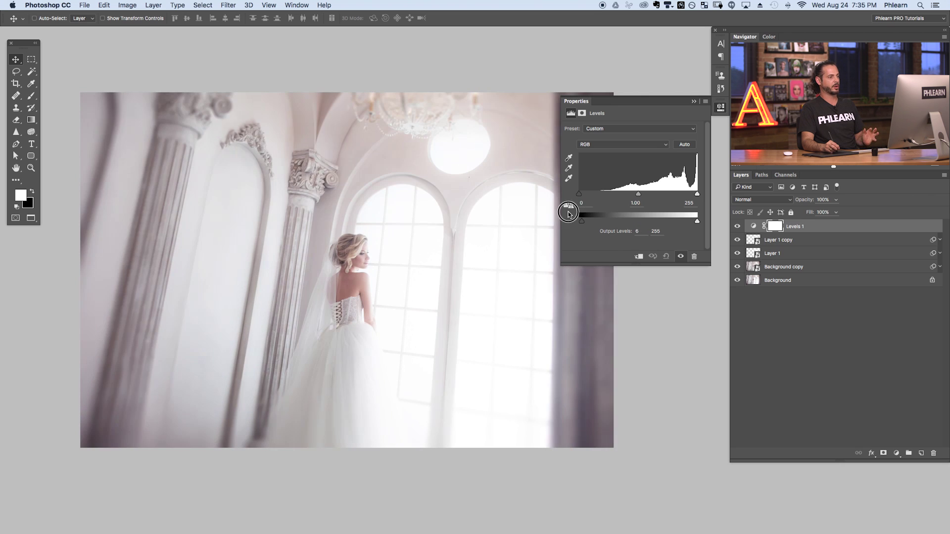
# Try raising the Blue channel's black output level and look through the other Levels channels
pyautogui.click(599, 146)
pyautogui.click(596, 169)
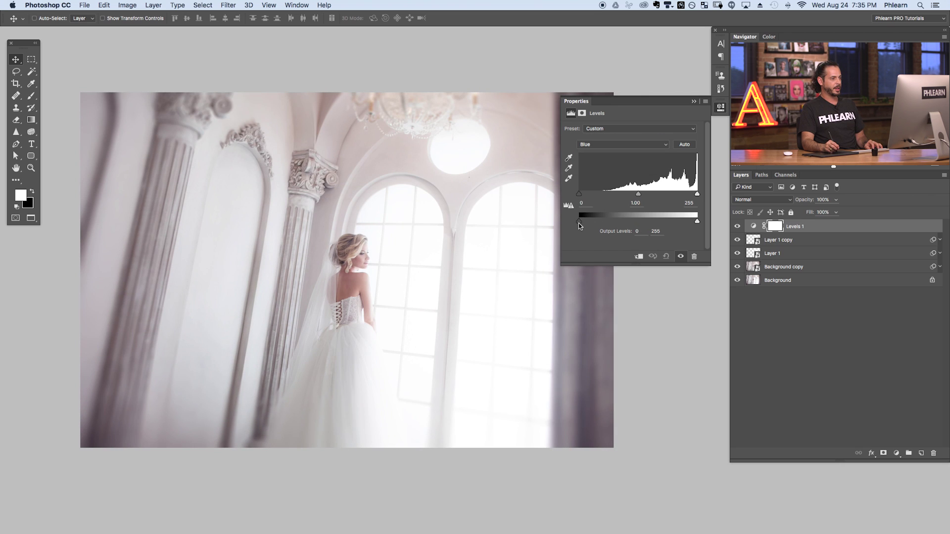
pyautogui.moveTo(584, 224)
pyautogui.mouseDown()
pyautogui.moveTo(636, 218)
pyautogui.moveTo(556, 219)
pyautogui.moveTo(609, 221)
pyautogui.moveTo(565, 223)
pyautogui.mouseUp()
pyautogui.click(588, 145)
pyautogui.click(585, 133)
pyautogui.click(591, 144)
pyautogui.click(586, 137)
# Set the Blue channel's output levels to 29 and 246, and close the Levels settings
pyautogui.click(591, 146)
pyautogui.click(590, 157)
pyautogui.moveTo(580, 221); pyautogui.dragTo(587, 224)
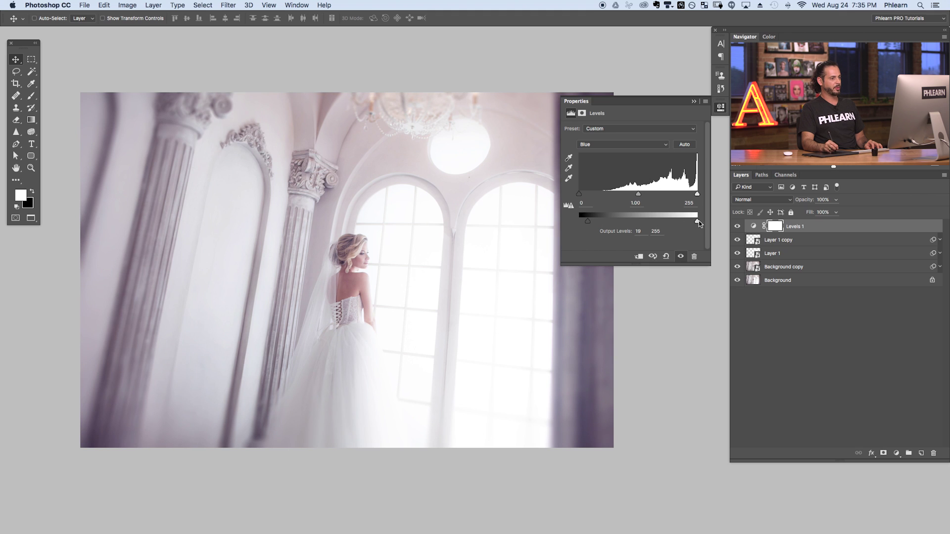
pyautogui.moveTo(683, 225)
pyautogui.mouseDown()
pyautogui.moveTo(622, 222)
pyautogui.moveTo(695, 223)
pyautogui.mouseUp()
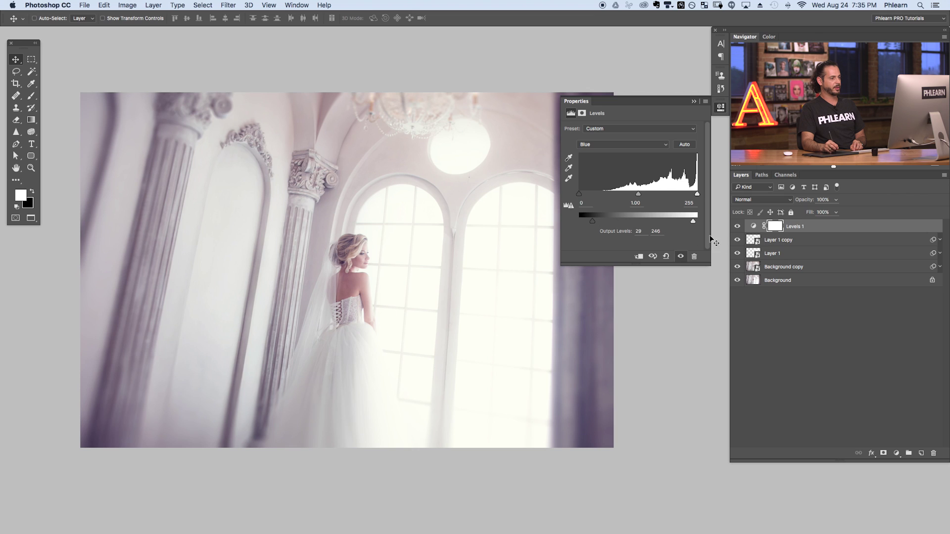
pyautogui.click(720, 107)
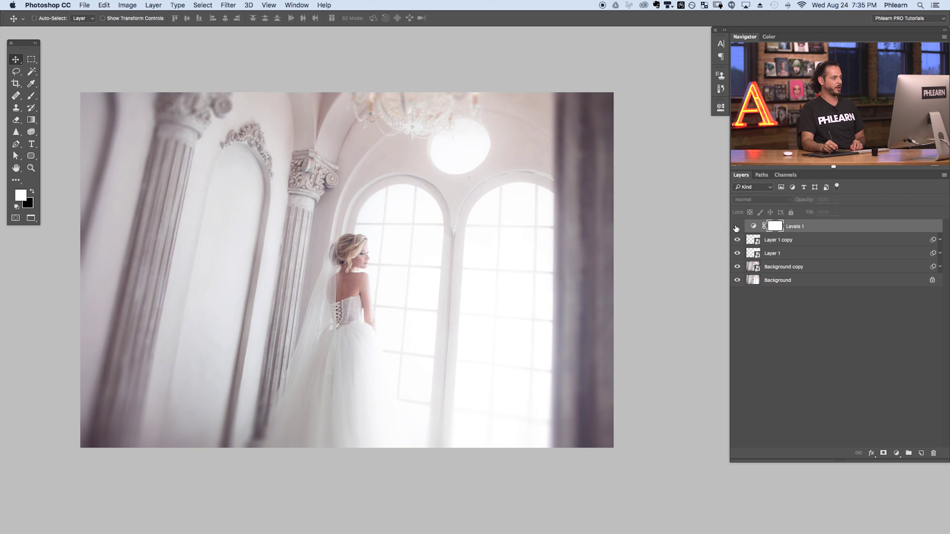
# Toggle the Levels 1 layer's visibility to compare the color tint and lower its opacity to 84%
pyautogui.scroll(5, 483, 259)
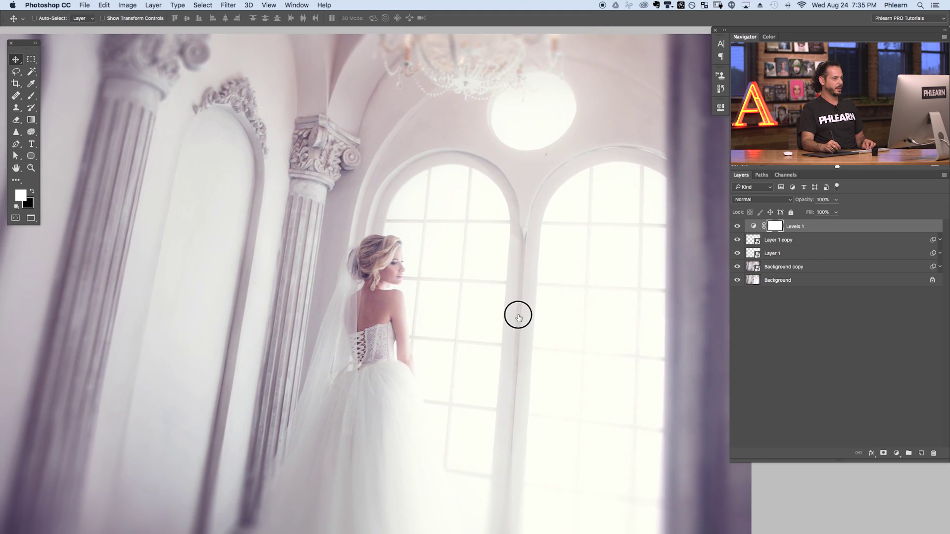
pyautogui.moveTo(518, 316); pyautogui.dragTo(728, 272)
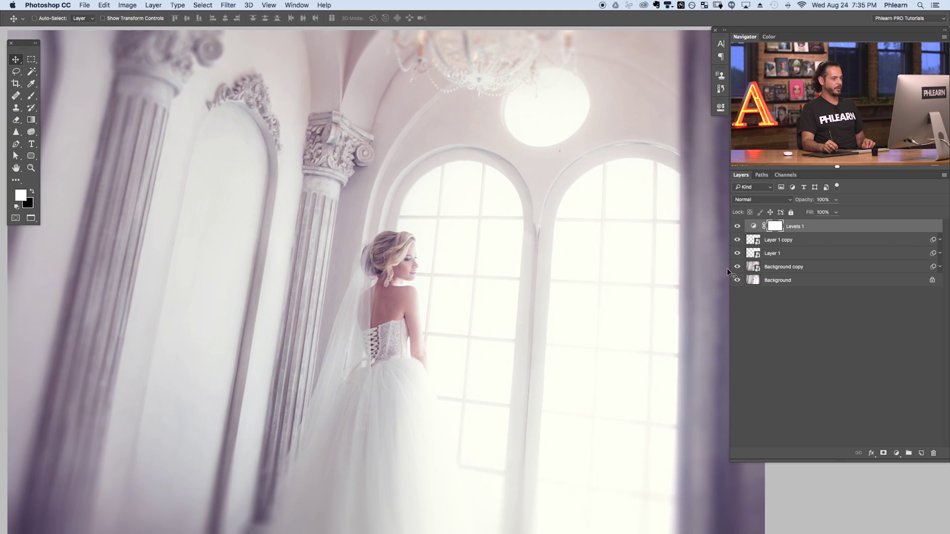
pyautogui.click(736, 228)
pyautogui.click(736, 227)
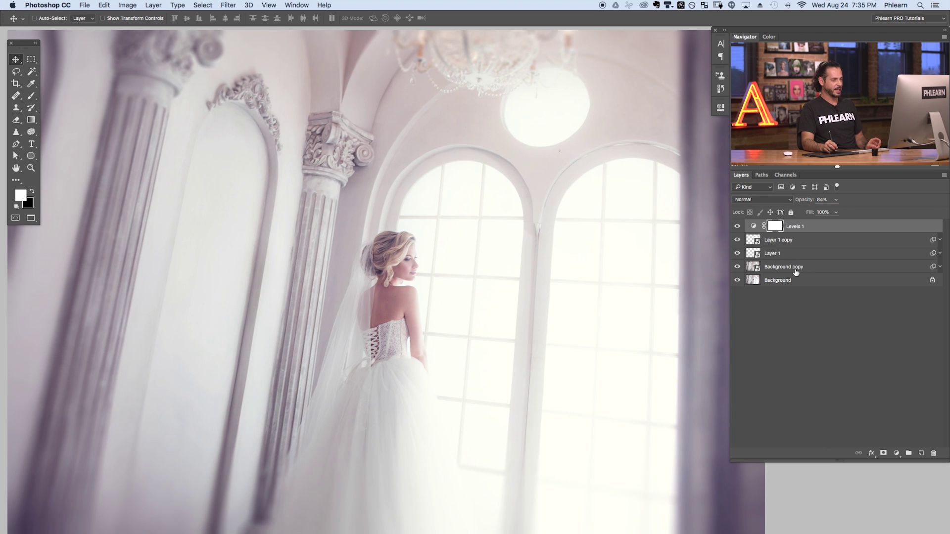
# Group the layers from Levels 1 down to Background copy, leaving the Background layer outside
pyautogui.keyDown('shift'); pyautogui.click(814, 267); pyautogui.keyUp('shift')
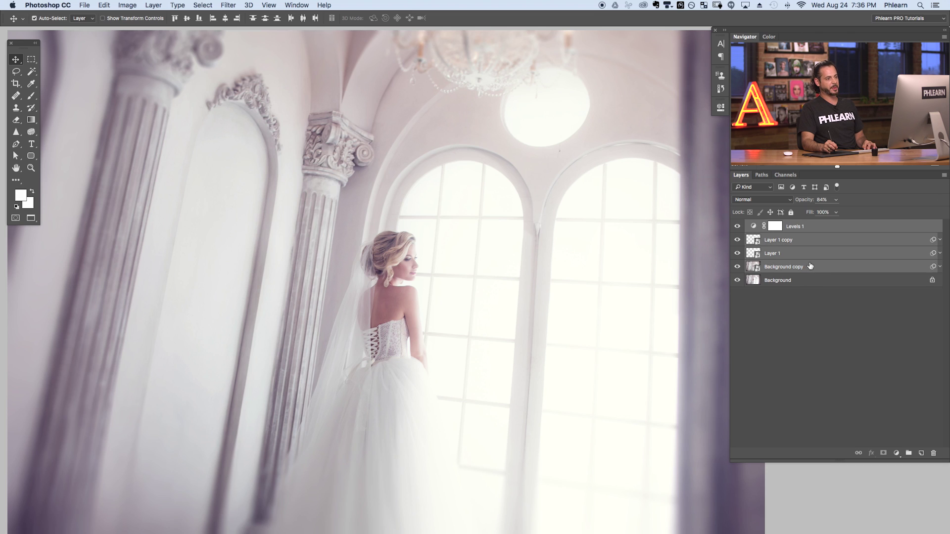
pyautogui.press('super+g')
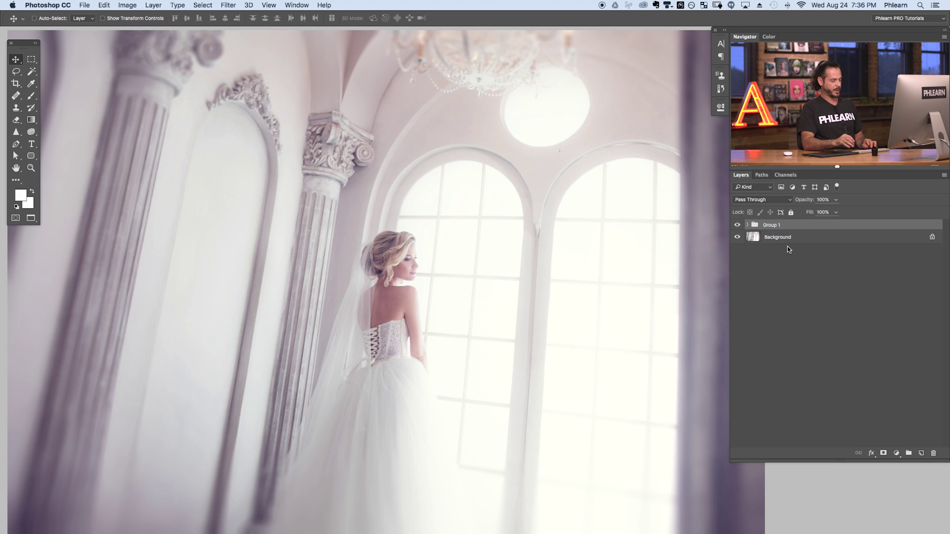
# Show the photo in full screen and hide and show the effects group to compare before and after
pyautogui.press('f')
pyautogui.press('f')
pyautogui.press('super')
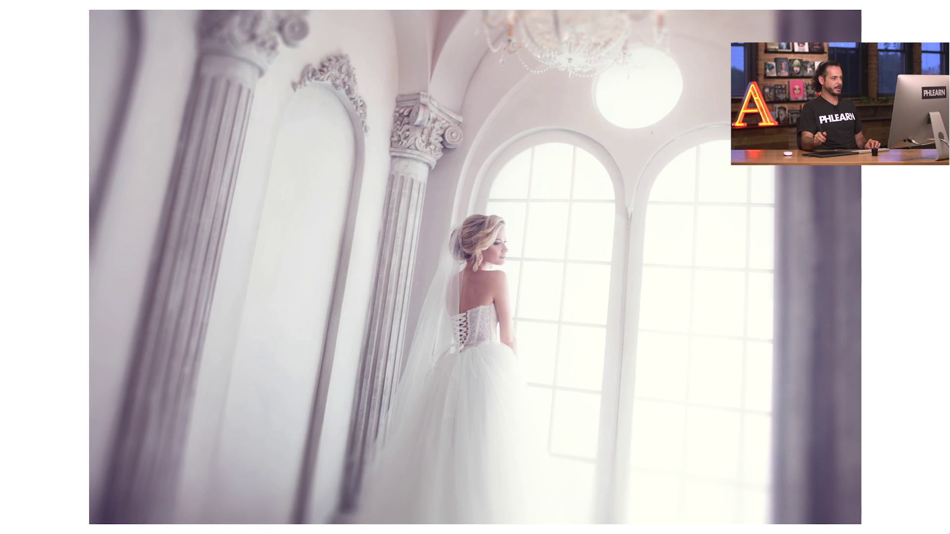
pyautogui.press('super+comma')
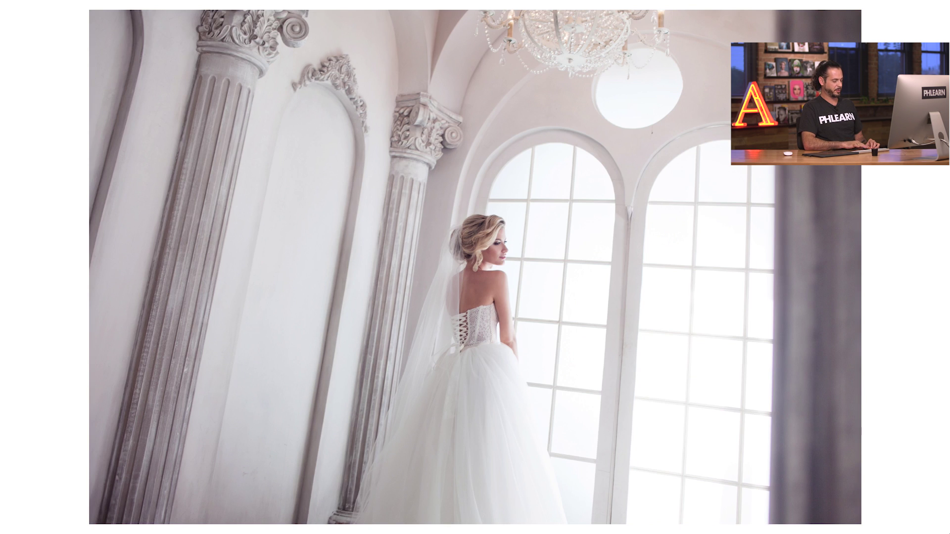
pyautogui.press('super+comma')
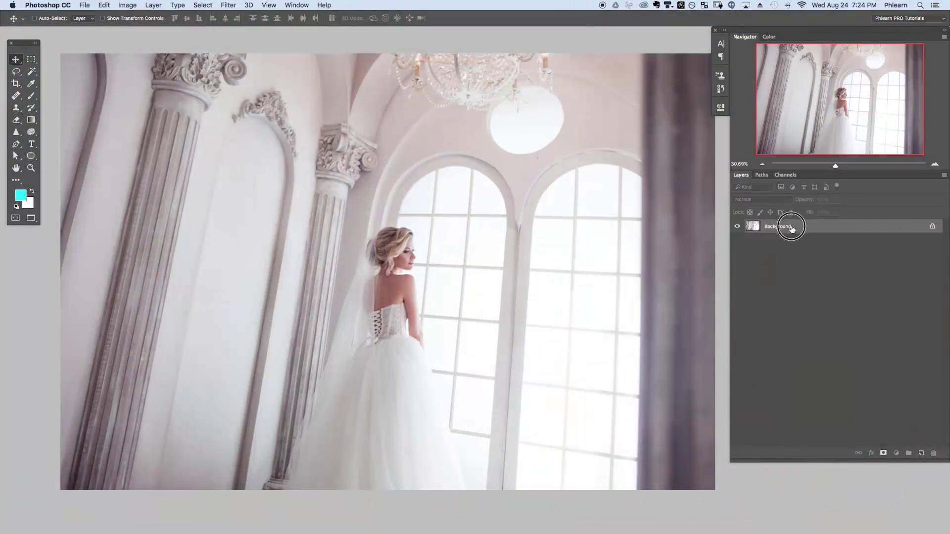
# Duplicate the Background layer and convert the copy to a Smart Object
pyautogui.moveTo(786, 226); pyautogui.dragTo(923, 454)
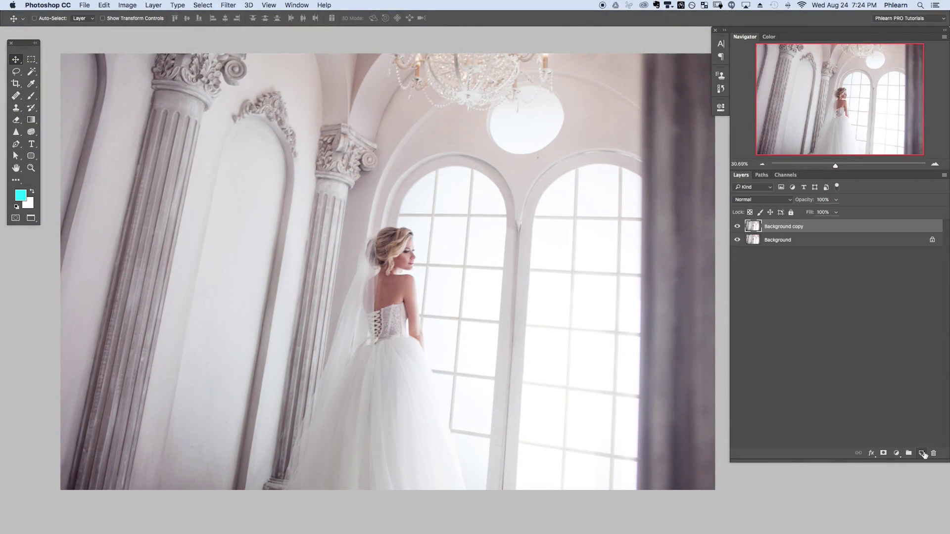
pyautogui.rightClick(819, 229)
pyautogui.click(863, 255)
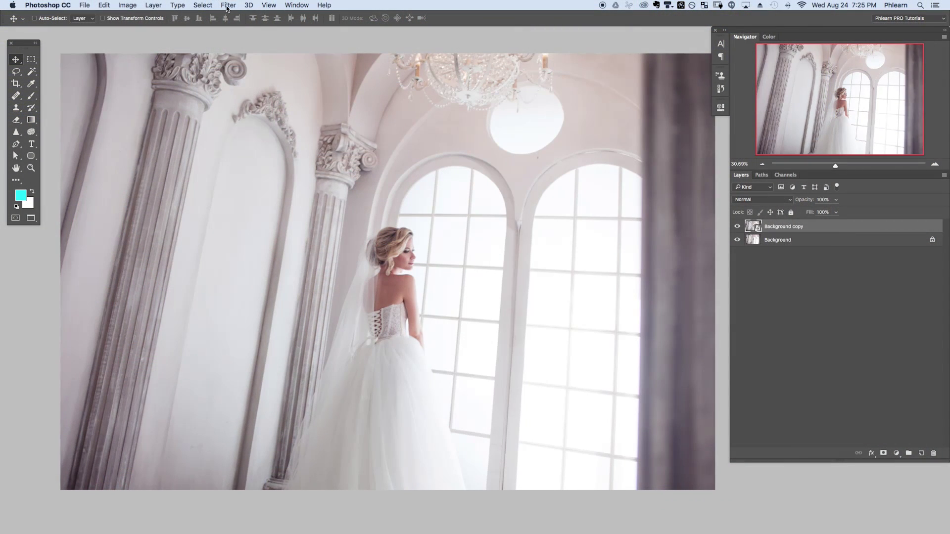
# Apply an Iris Blur to the Background copy Smart Object, centred on the bride, with its blur raised above 15 px
pyautogui.click(229, 6)
pyautogui.moveTo(248, 125)
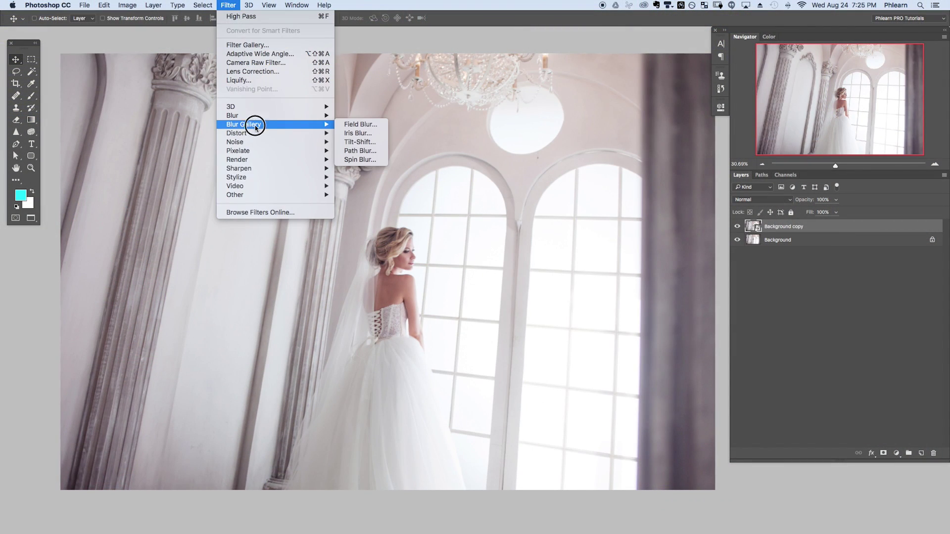
pyautogui.click(366, 133)
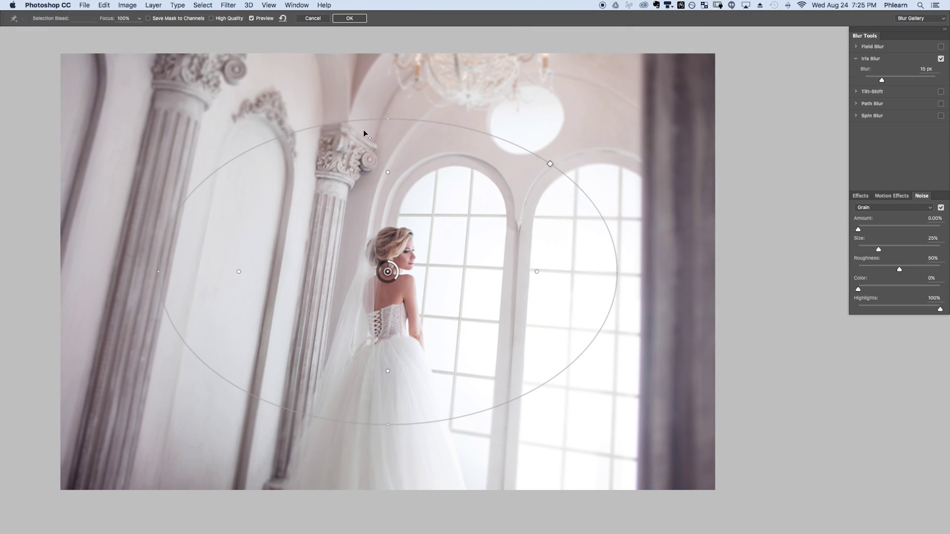
pyautogui.moveTo(883, 82); pyautogui.dragTo(901, 80)
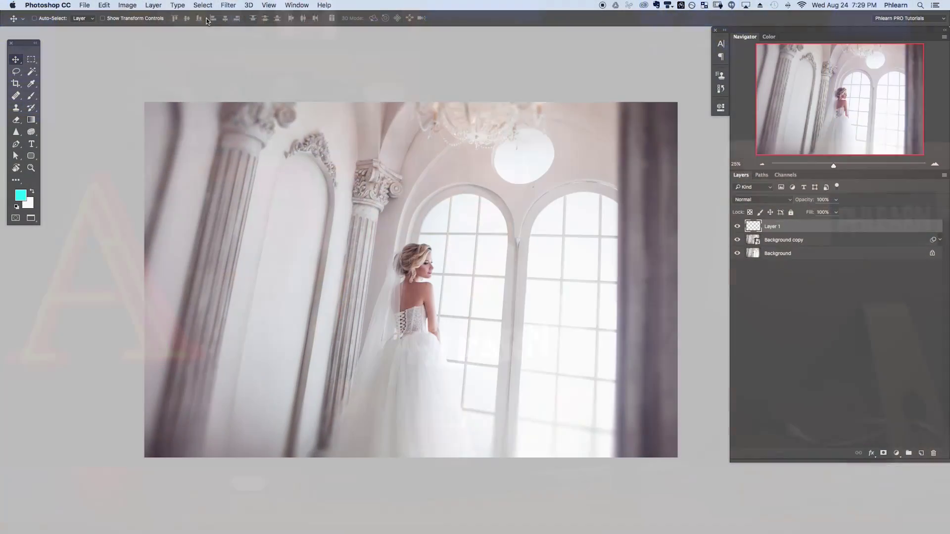
# Select the bright window areas with Color Range by sampling the window white and adjusting the fuzziness in a Grayscale preview
pyautogui.click(202, 5)
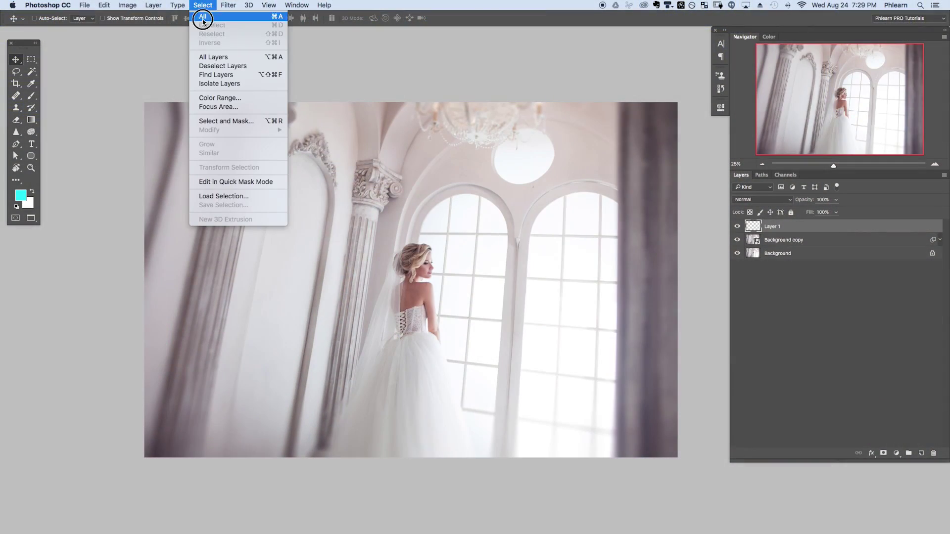
pyautogui.click(221, 100)
pyautogui.moveTo(519, 207); pyautogui.dragTo(202, 204)
pyautogui.click(549, 252)
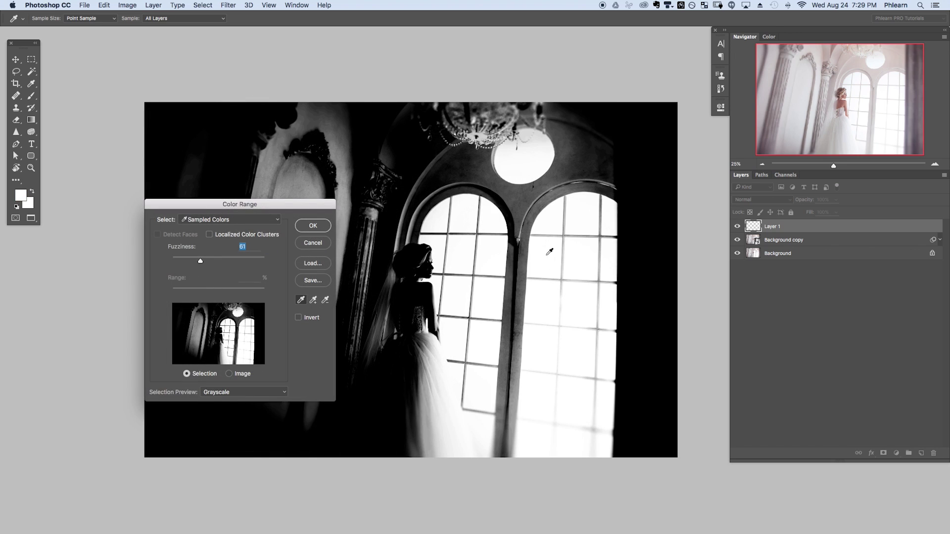
pyautogui.click(532, 167)
pyautogui.moveTo(531, 172); pyautogui.dragTo(609, 257)
pyautogui.moveTo(250, 204); pyautogui.dragTo(206, 173)
pyautogui.moveTo(156, 229)
pyautogui.mouseDown()
pyautogui.moveTo(142, 228)
pyautogui.moveTo(218, 229)
pyautogui.moveTo(148, 229)
pyautogui.mouseUp()
pyautogui.press('Return')
# Fill the window selection with white at 100% opacity on Layer 1, deselect, and convert the layer to a Smart Object
pyautogui.press('v')
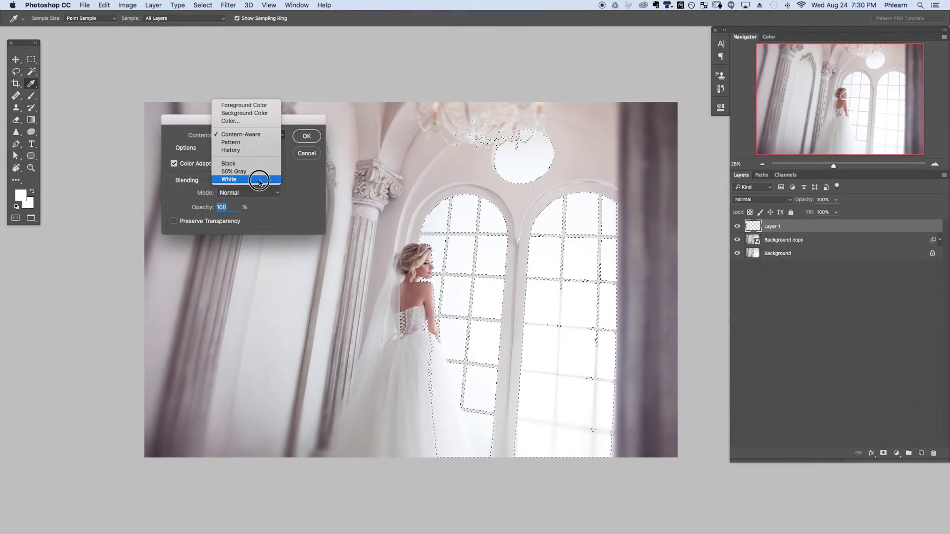
pyautogui.click(259, 183)
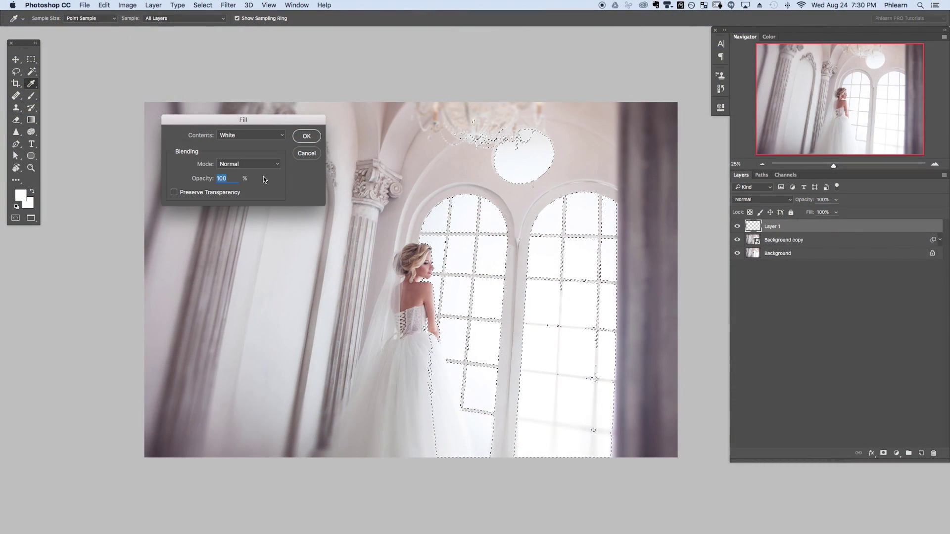
pyautogui.click(307, 136)
pyautogui.press('v')
pyautogui.moveTo(568, 272); pyautogui.dragTo(318, 191)
pyautogui.moveTo(318, 191); pyautogui.dragTo(349, 232)
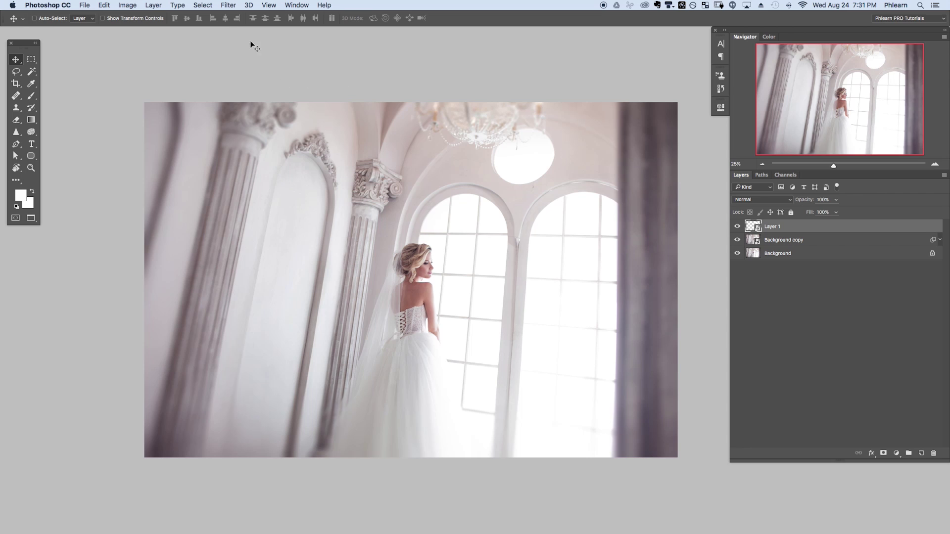
# Apply a Gaussian Blur to the Layer 1 Smart Object and duplicate the blurred glow layer
pyautogui.click(227, 7)
pyautogui.moveTo(239, 116)
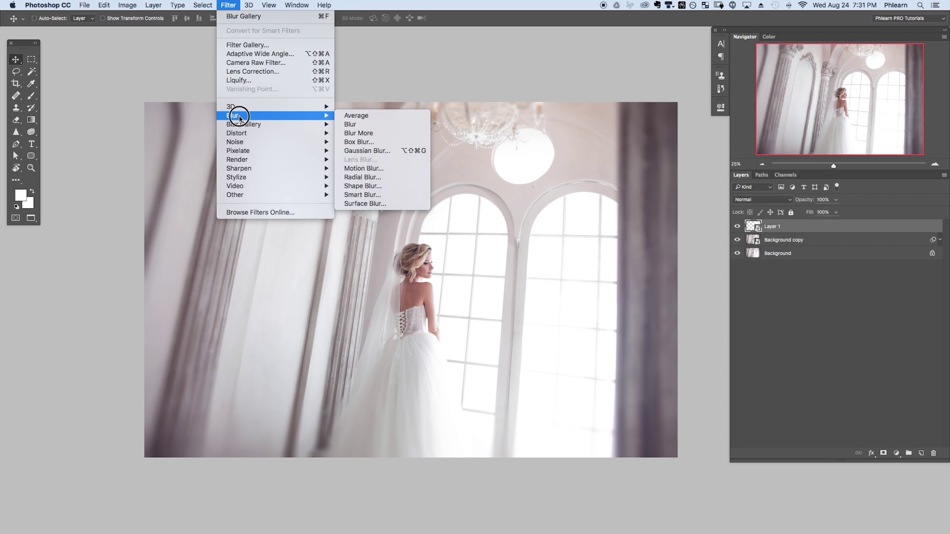
pyautogui.click(366, 150)
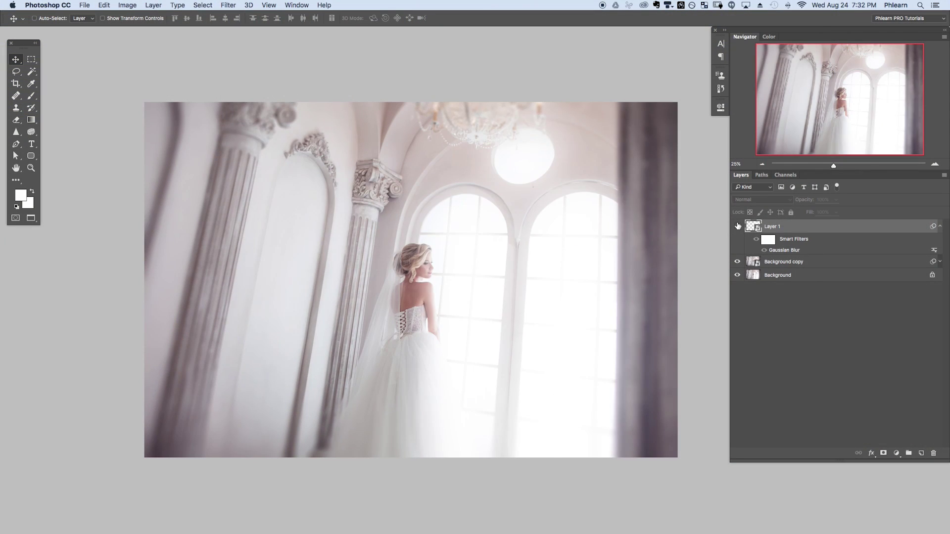
pyautogui.moveTo(811, 228); pyautogui.dragTo(921, 453)
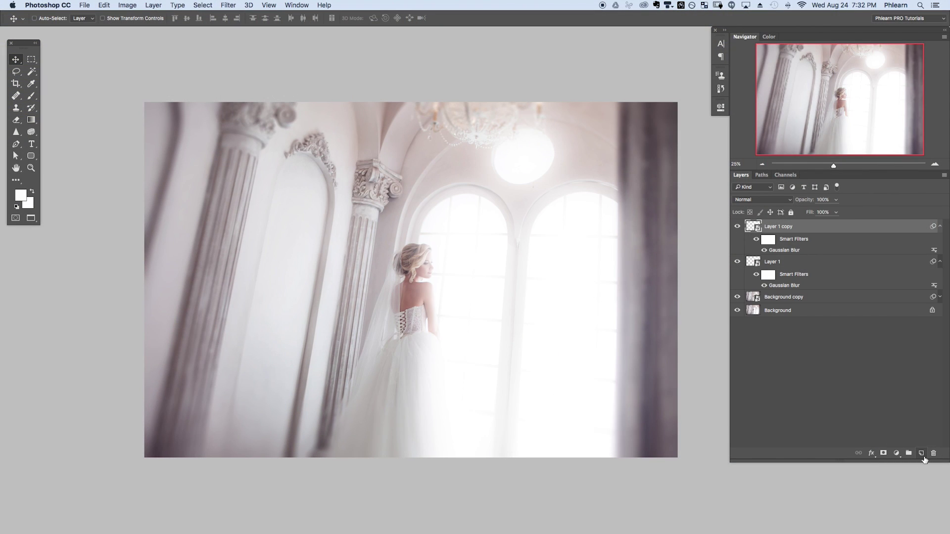
# Toggle the visibility of Layer 1 copy and Layer 1 to compare the window glows
pyautogui.click(745, 262)
pyautogui.click(737, 226)
pyautogui.click(737, 226)
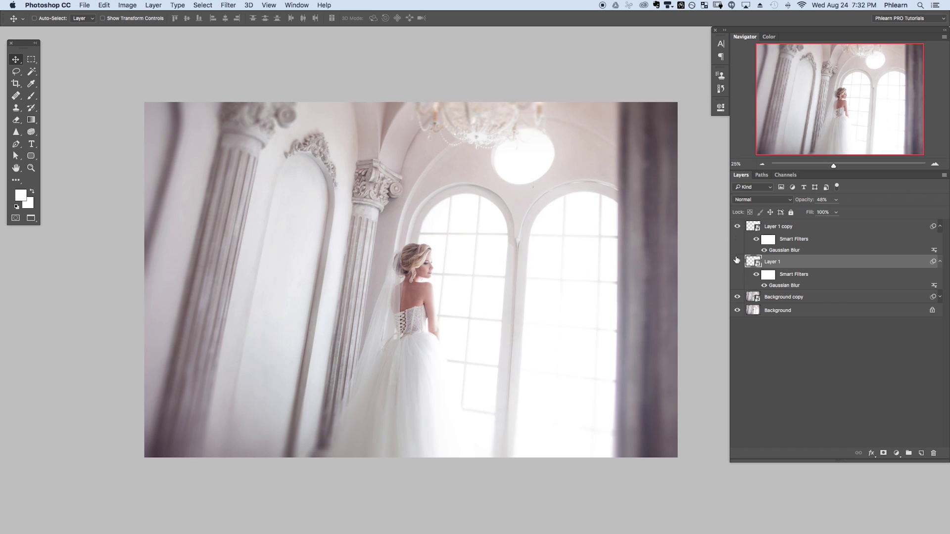
pyautogui.click(737, 262)
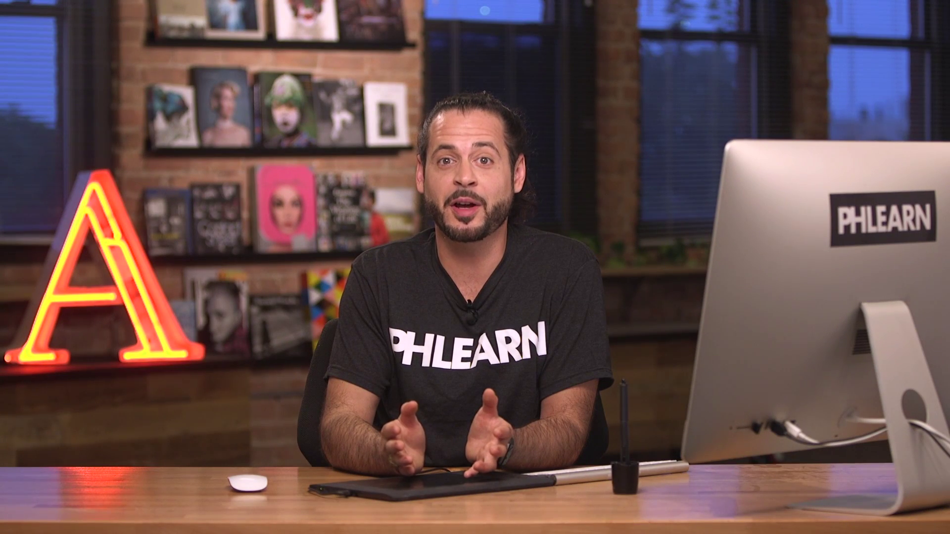
# Add a Levels adjustment layer above Layer 1 copy
pyautogui.click(153, 5)
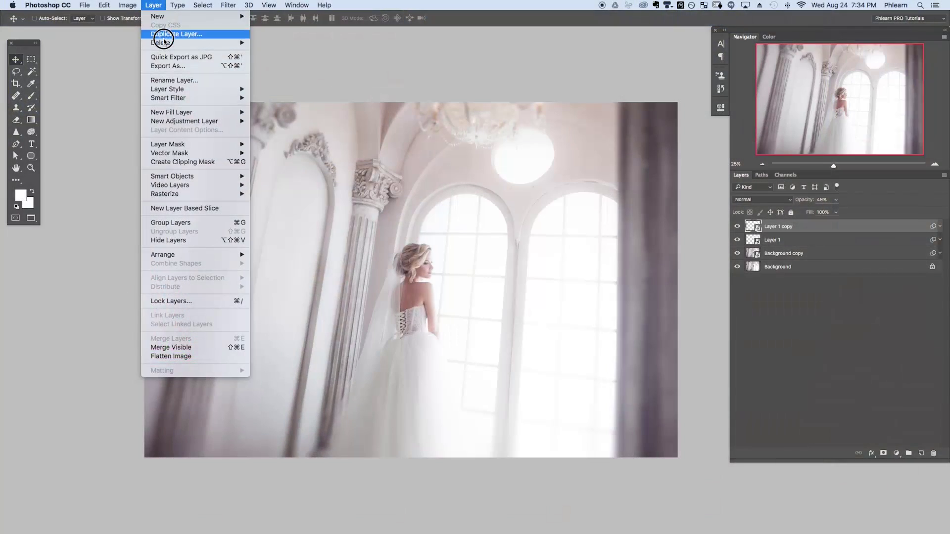
pyautogui.moveTo(178, 123)
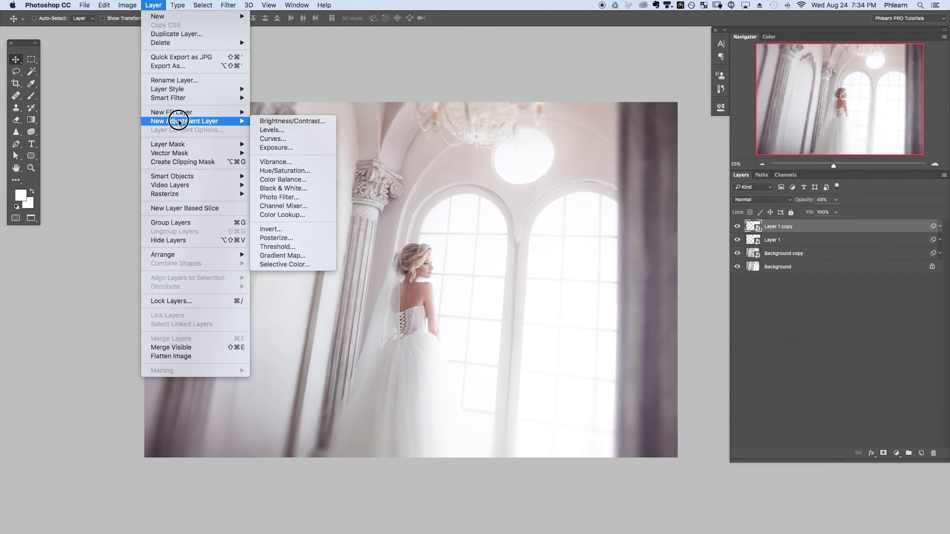
pyautogui.click(291, 130)
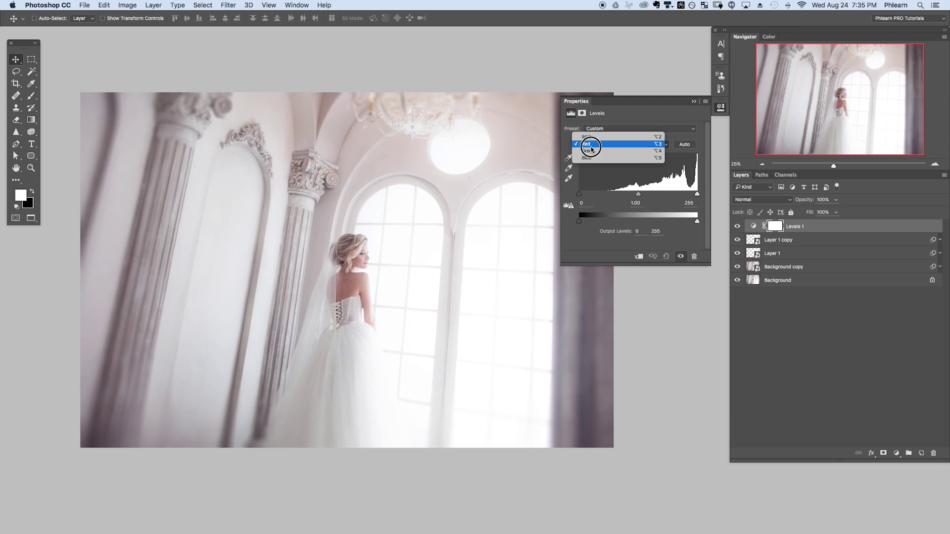
# Tint the photo by narrowing the Blue channel's output levels in Levels 1, then collapse the adjustment's settings
pyautogui.click(589, 144)
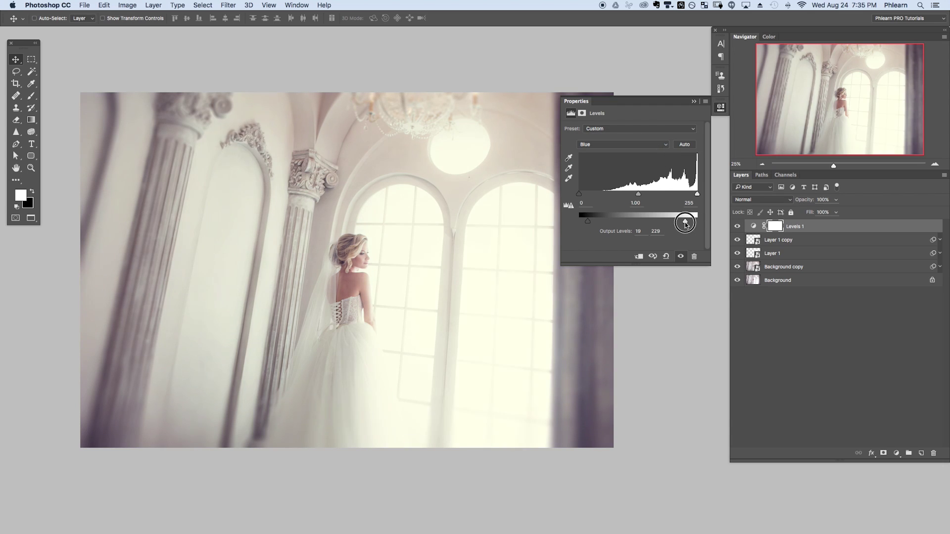
pyautogui.moveTo(622, 221); pyautogui.dragTo(693, 224)
pyautogui.click(720, 108)
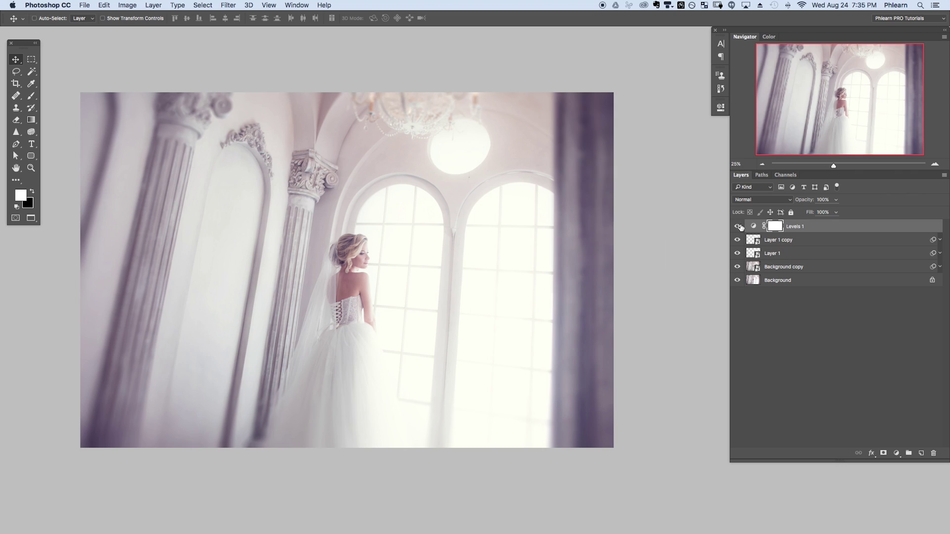